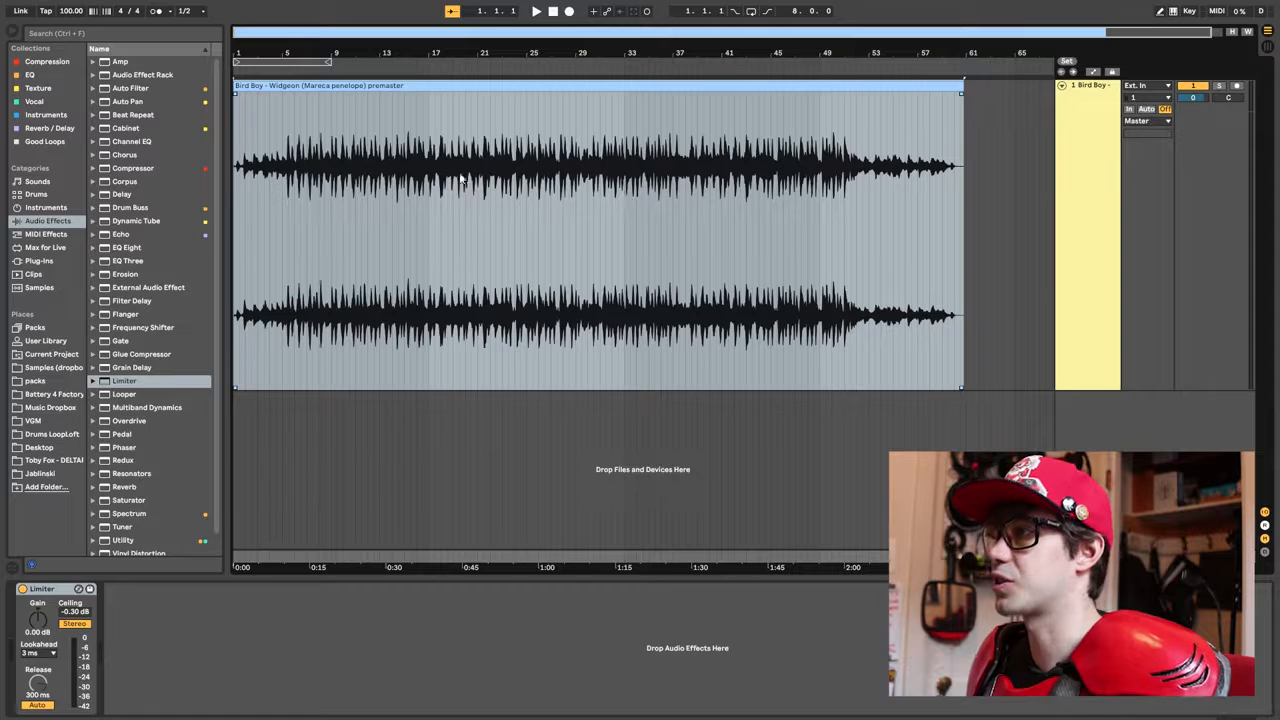
Play the premaster from several points and raise the Limiter's gain to 9.50 dB
{"action": "left_click", "coordinate": [437, 209]}
{"action": "key", "text": "space"}
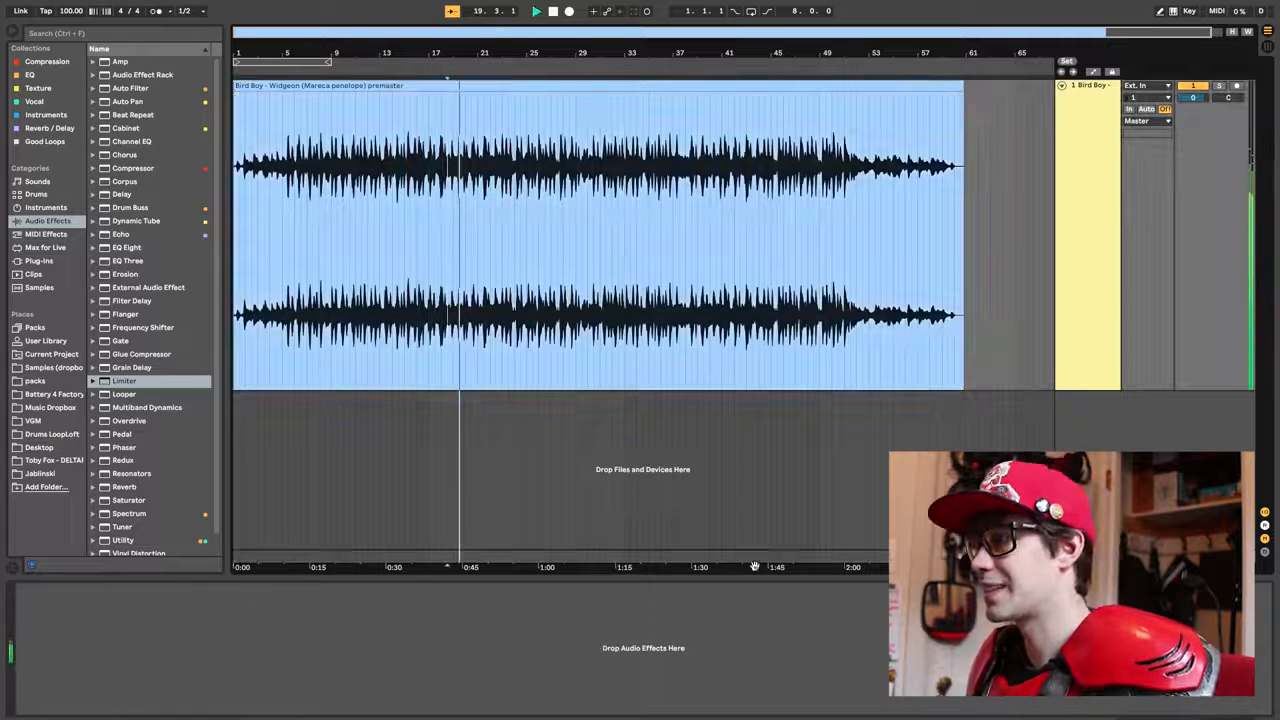
{"action": "left_click", "coordinate": [750, 560]}
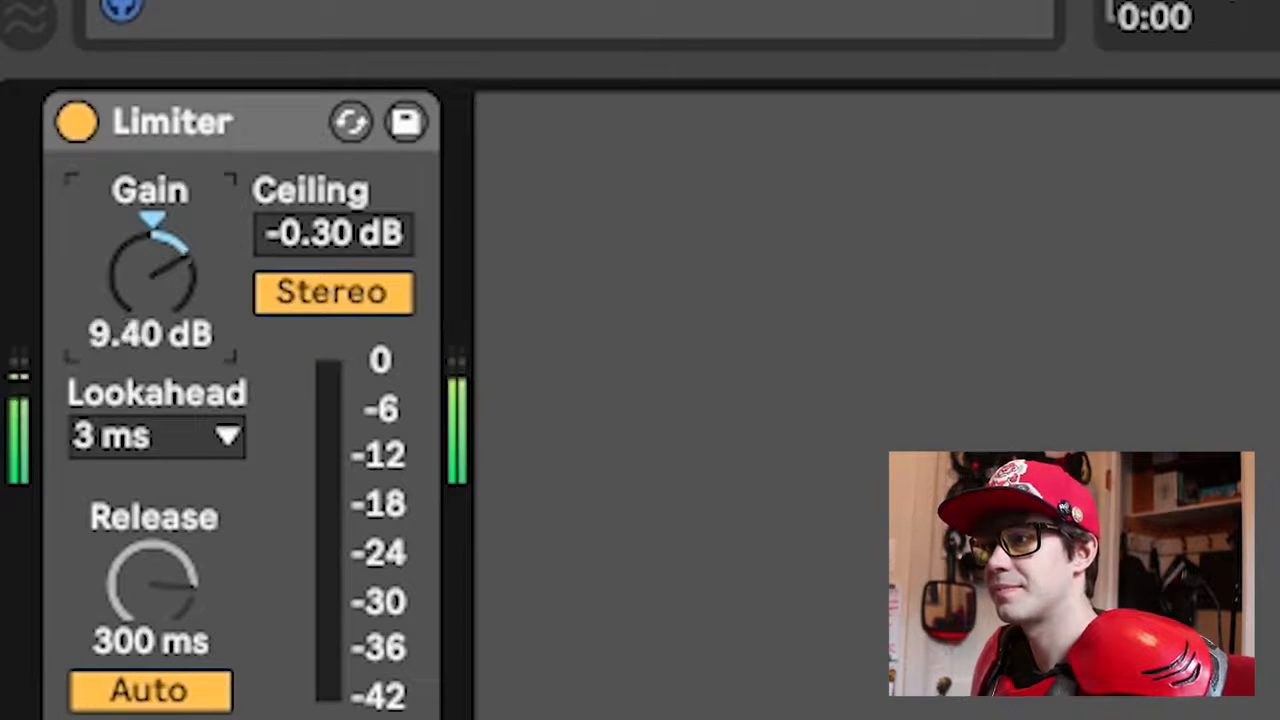
{"action": "left_click_drag", "start_coordinate": [188, 291], "coordinate": [188, 288]}
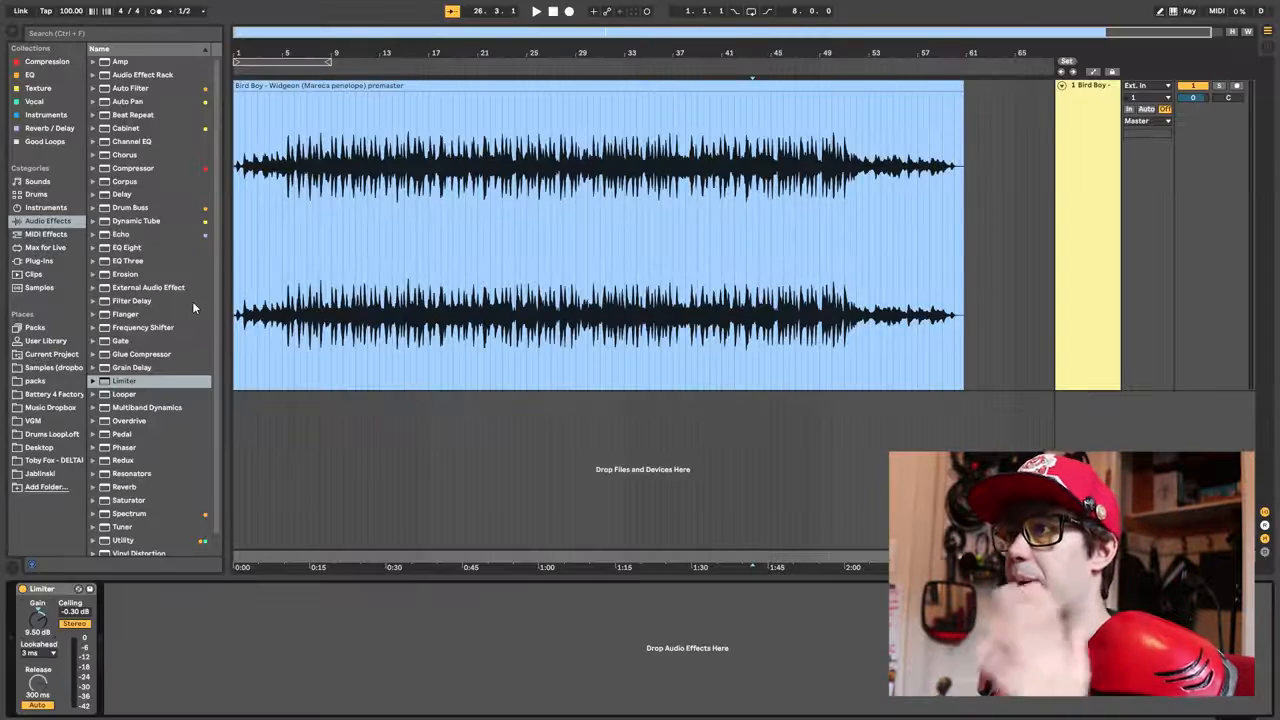
Insert a Glue Compressor ahead of the Limiter, with its attack at 30 and its release at .1
{"action": "scroll", "coordinate": [190, 230], "scroll_direction": "down", "scroll_amount": 2}
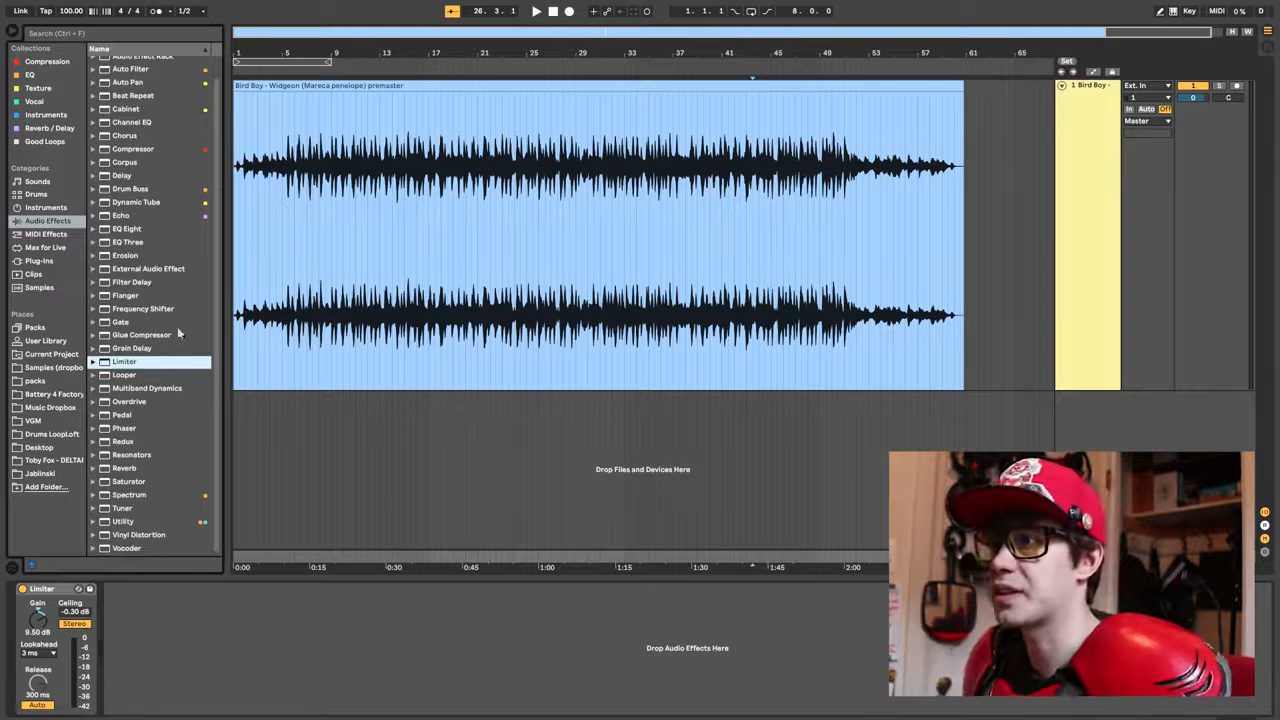
{"action": "left_click", "coordinate": [153, 336]}
{"action": "left_click_drag", "start_coordinate": [3, 606], "coordinate": [33, 666]}
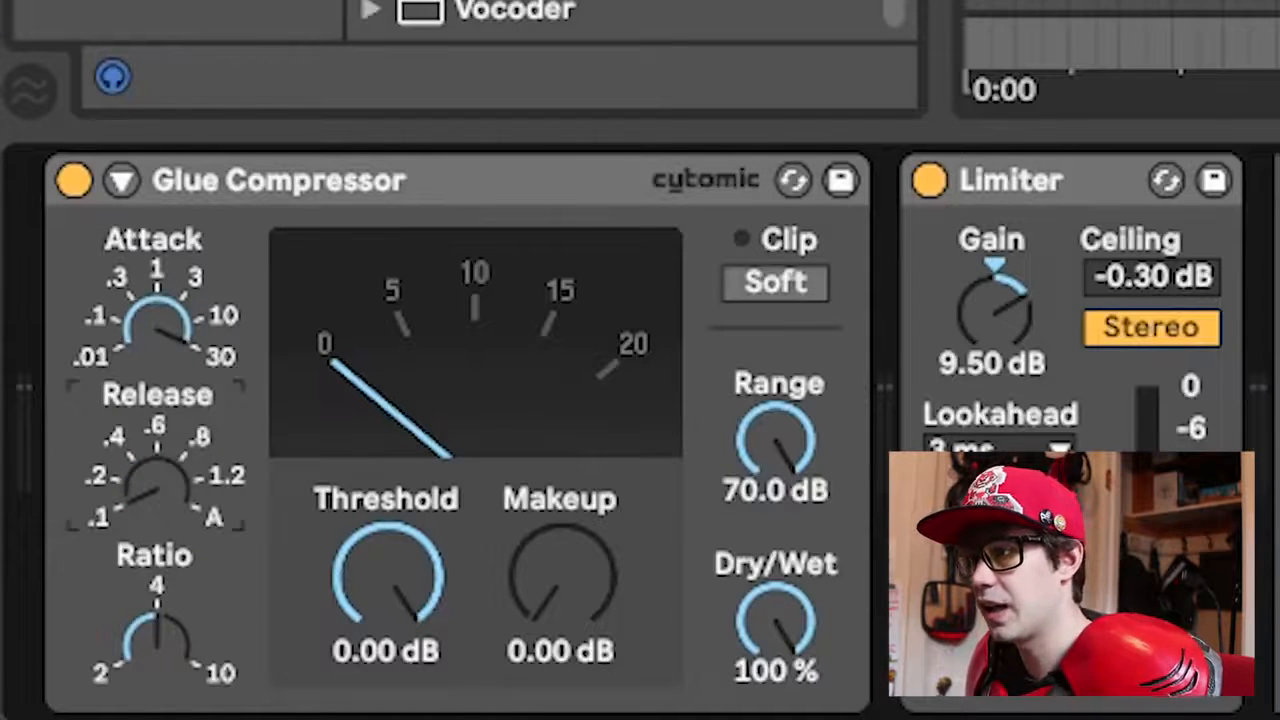
Search the plug-ins for ssl and load SSLComp Stereo between the Glue Compressor and the Limiter
{"action": "key", "text": "ctrl+f"}
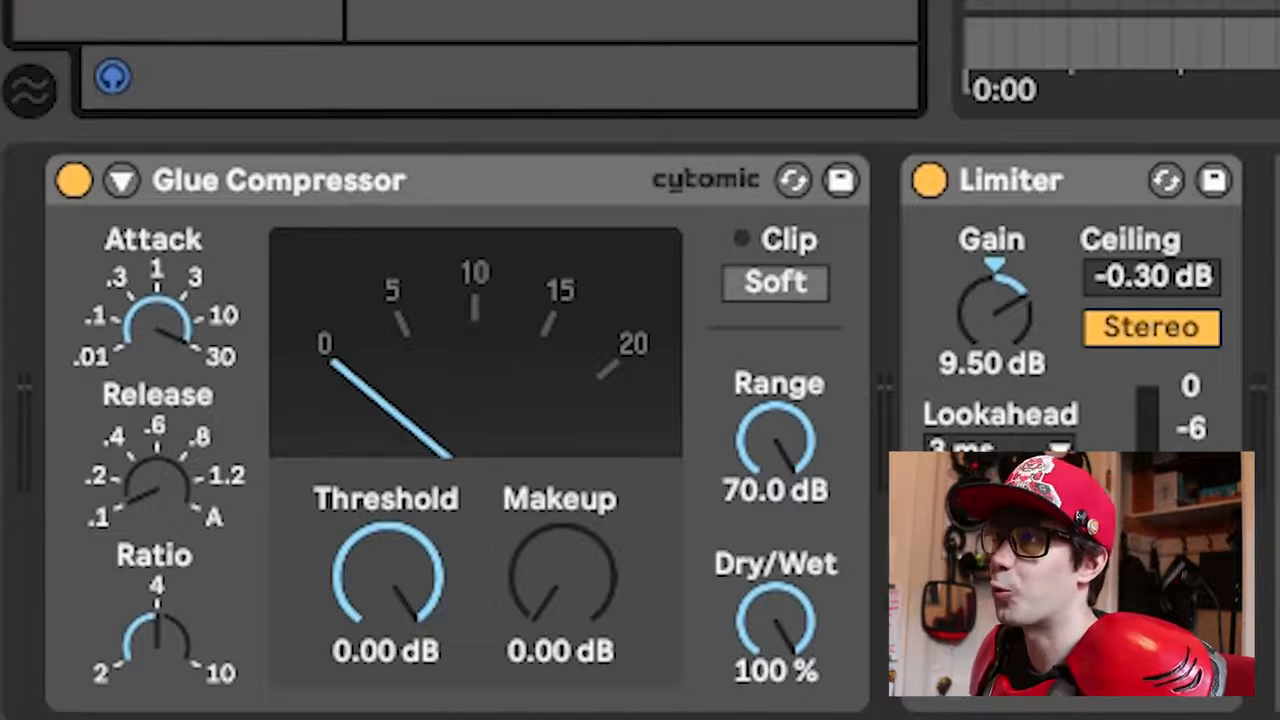
{"action": "left_click_drag", "start_coordinate": [2, 700], "coordinate": [1072, 714]}
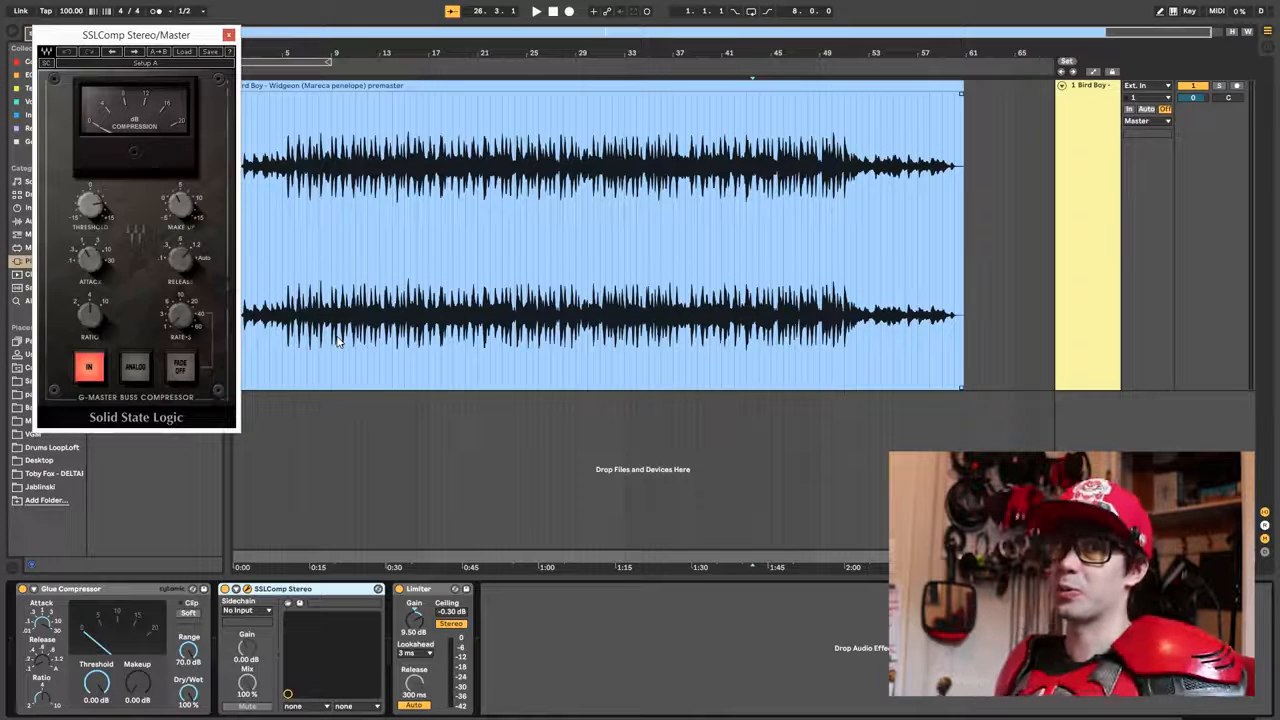
{"action": "left_click_drag", "start_coordinate": [115, 38], "coordinate": [479, 109]}
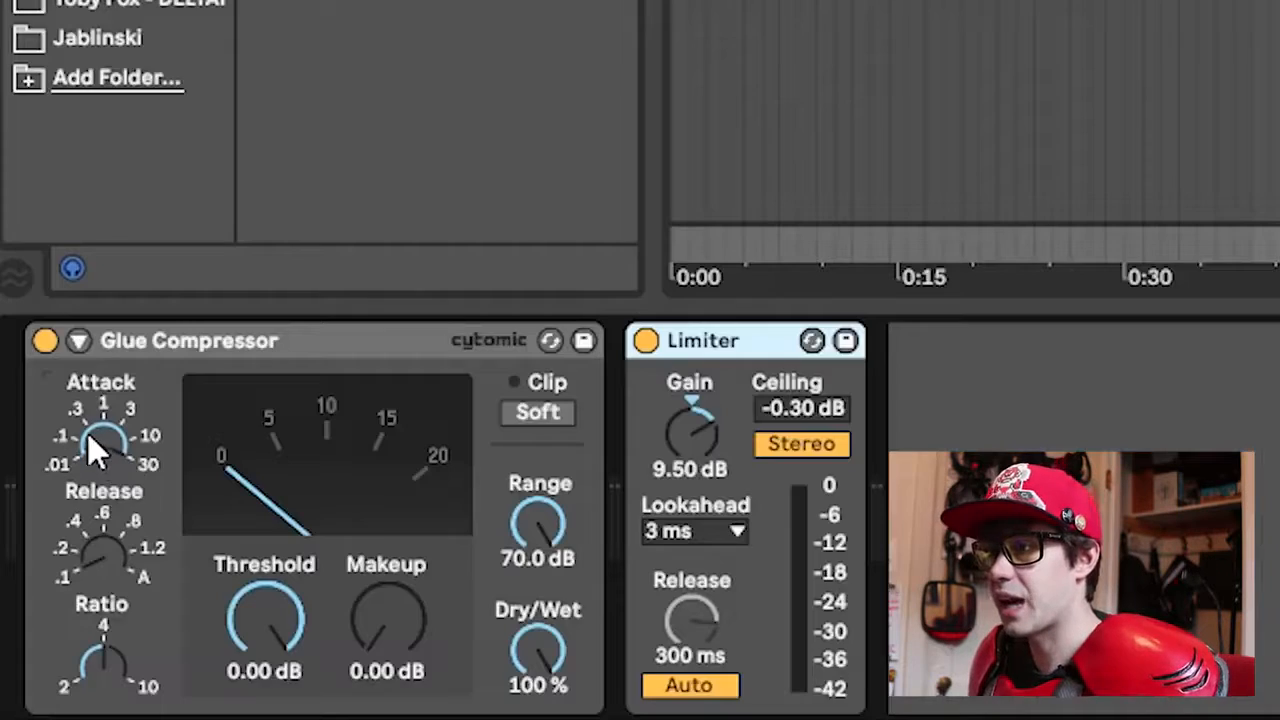
Set the Glue Compressor's ratio to 2 and place the playback start at about 0:24 in the track
{"action": "left_click_drag", "start_coordinate": [88, 438], "coordinate": [88, 400]}
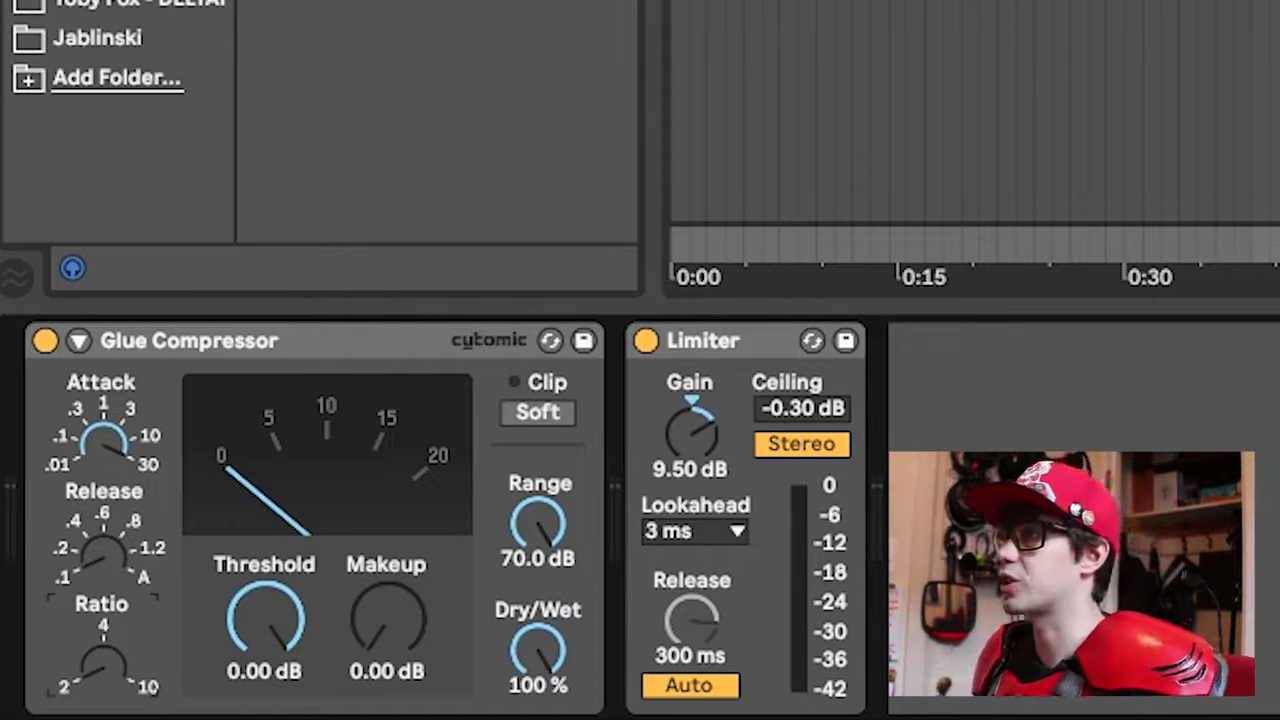
{"action": "left_click", "coordinate": [1050, 3]}
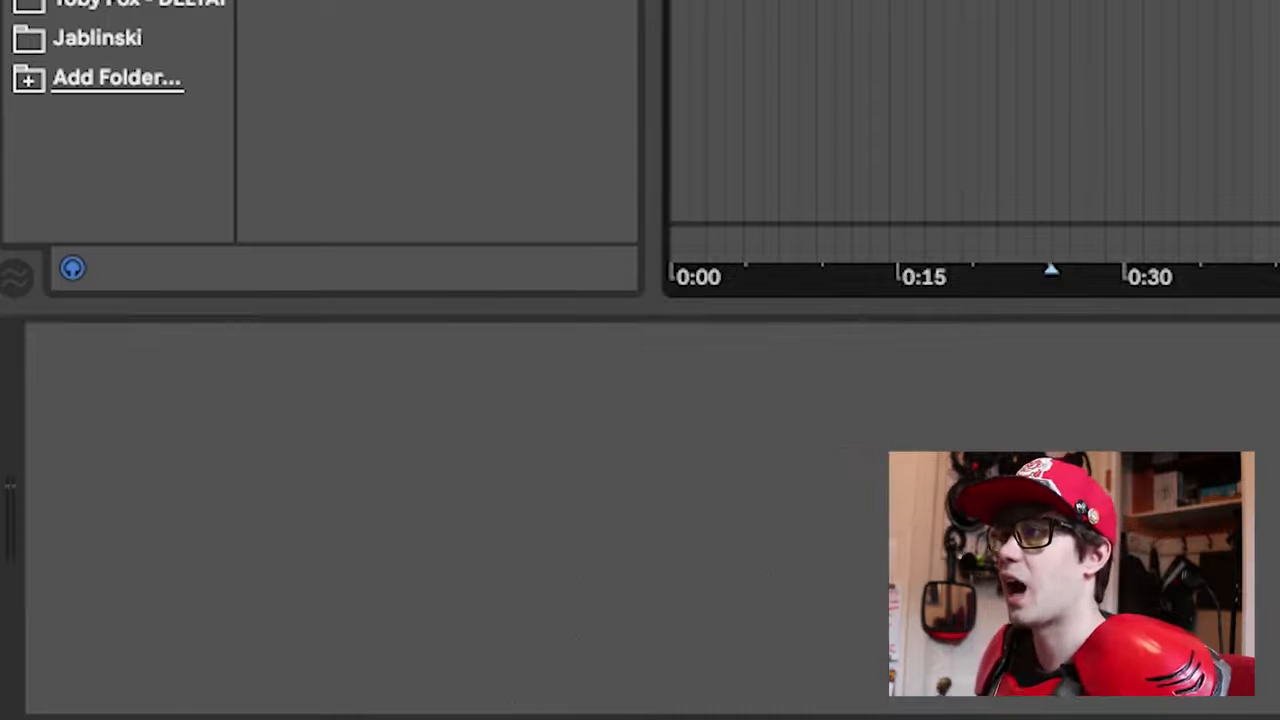
{"action": "left_click", "coordinate": [1034, 244]}
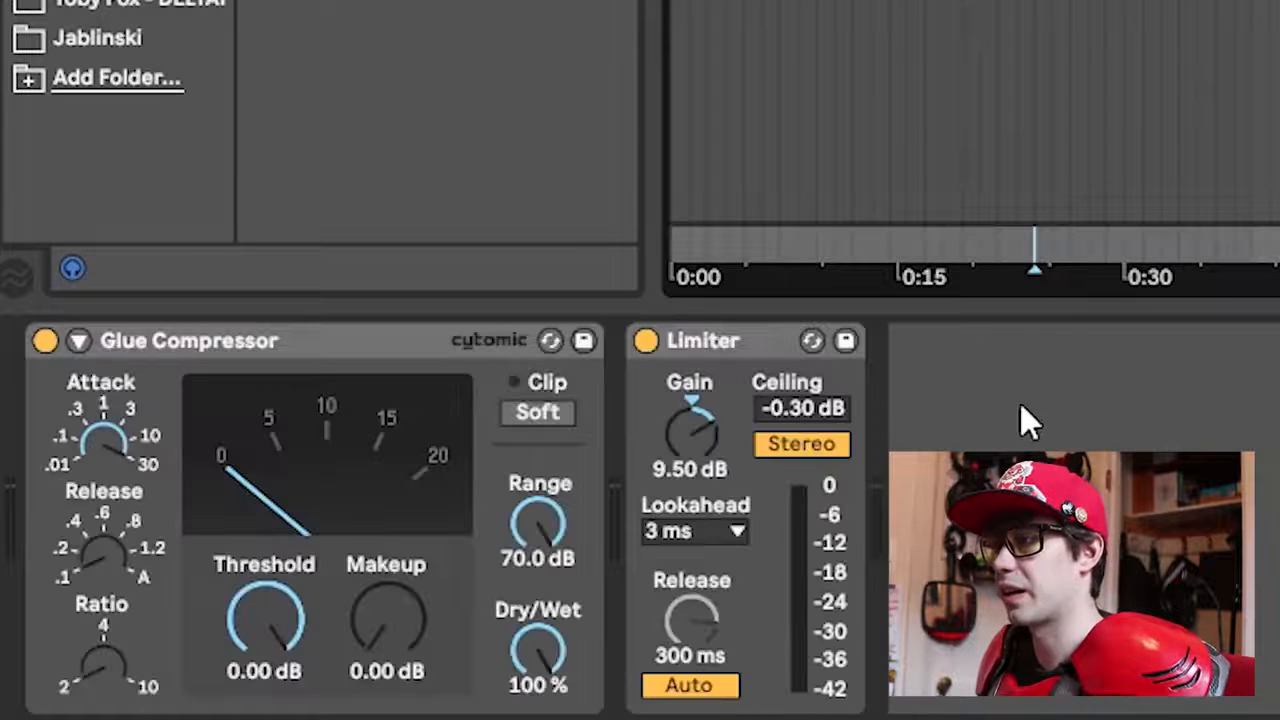
During playback, lower the Glue Compressor's threshold to -17.8 dB and raise the Limiter's gain to 11.1 dB
{"action": "key", "text": "space"}
{"action": "left_click_drag", "start_coordinate": [268, 622], "coordinate": [252, 589]}
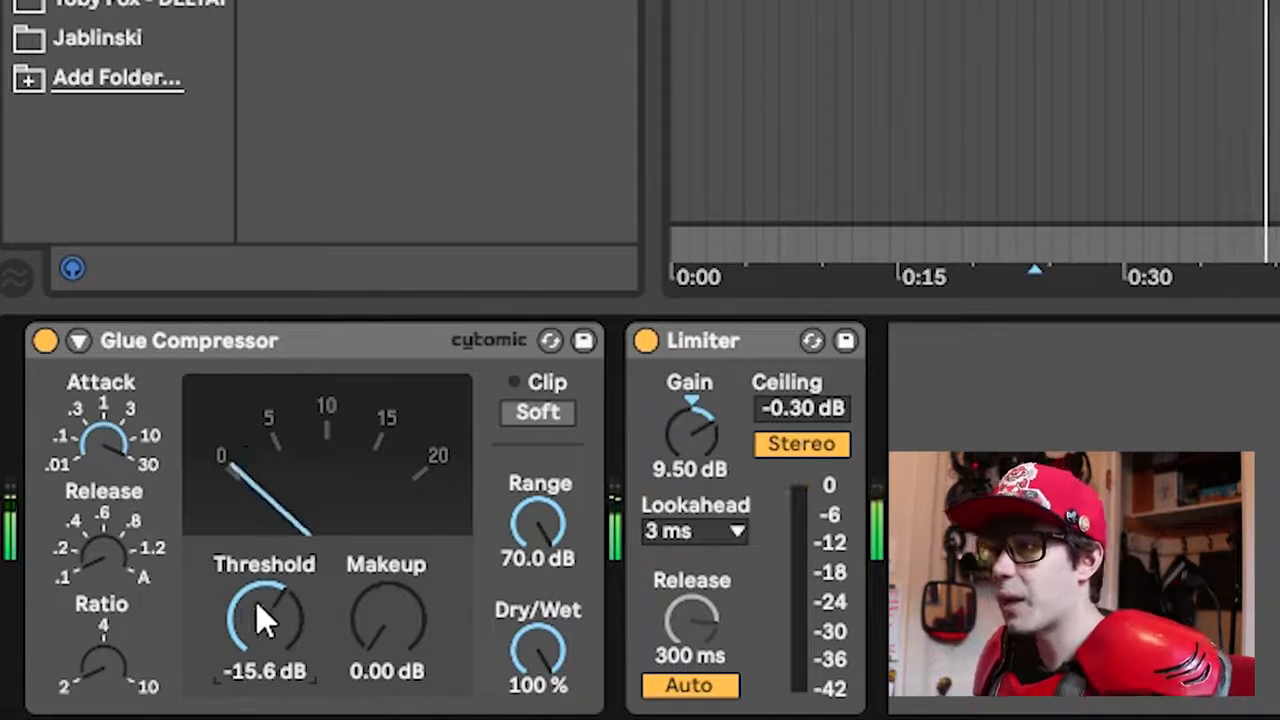
{"action": "left_click_drag", "start_coordinate": [265, 620], "coordinate": [265, 634]}
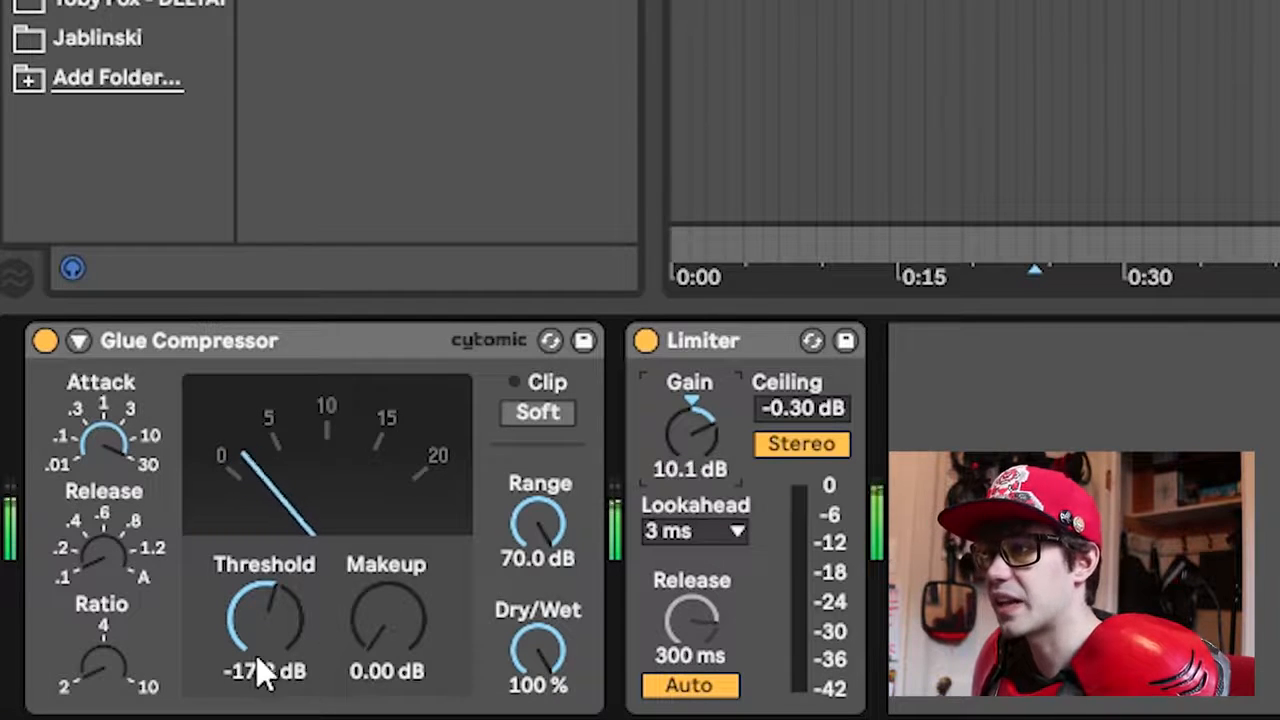
{"action": "left_click_drag", "start_coordinate": [690, 430], "coordinate": [690, 424]}
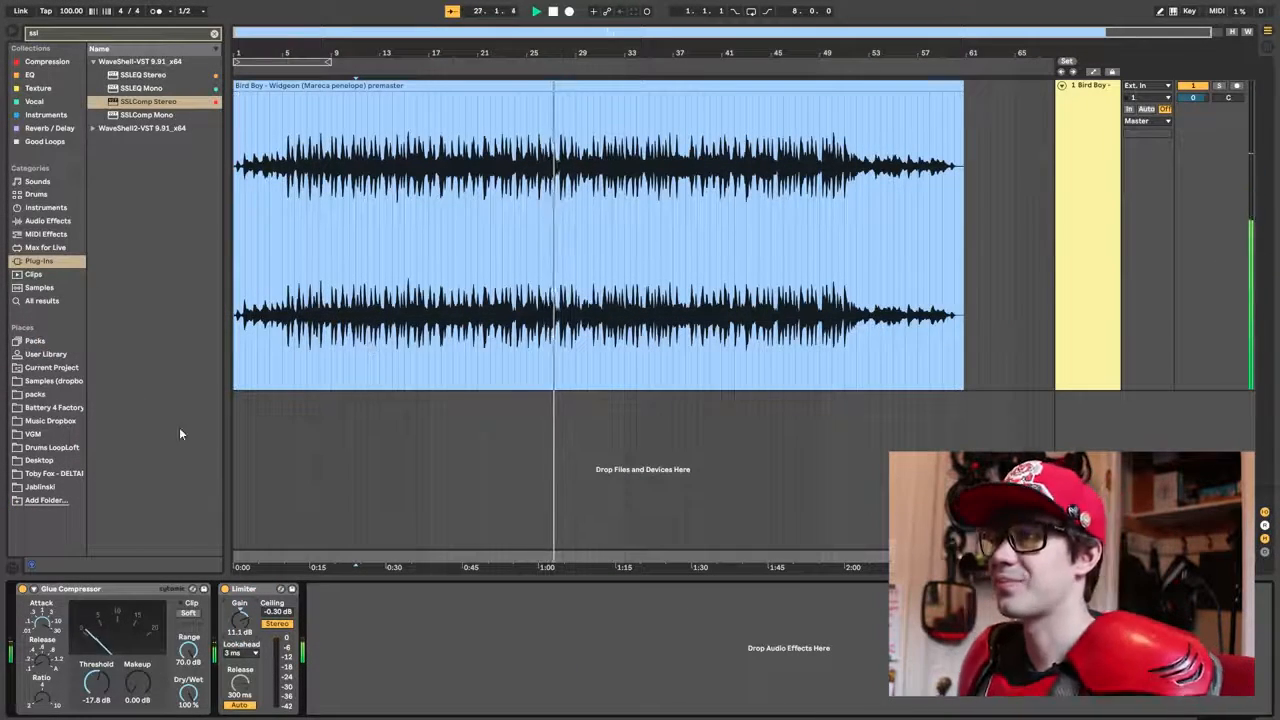
Clear the plug-in search and insert an EQ Eight between the Glue Compressor and the Limiter
{"action": "left_click", "coordinate": [214, 33]}
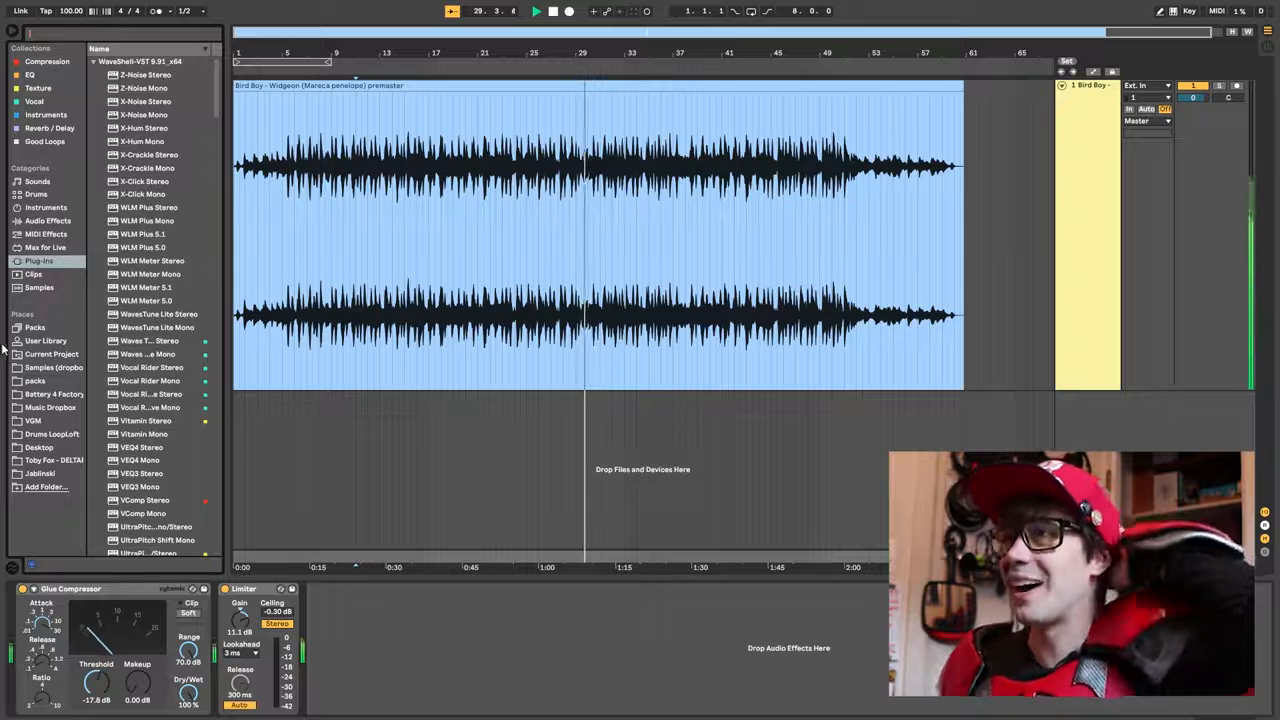
{"action": "left_click", "coordinate": [47, 220]}
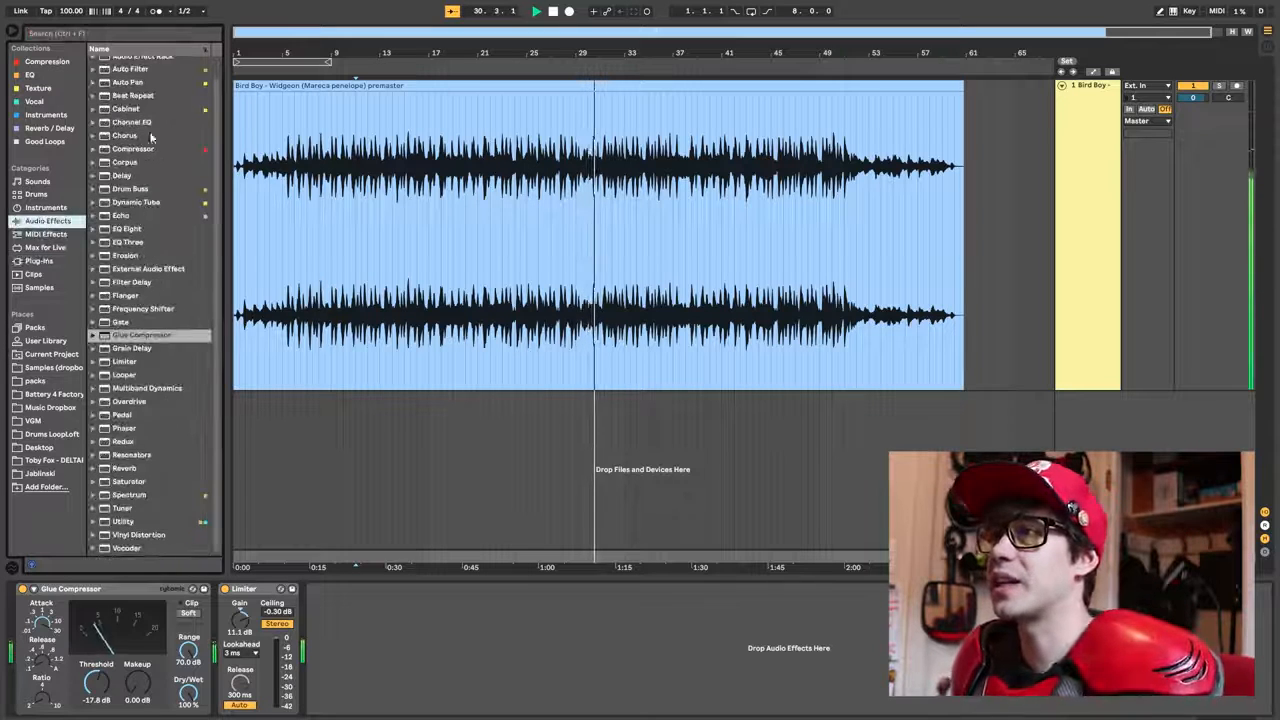
{"action": "left_click_drag", "start_coordinate": [130, 230], "coordinate": [214, 630]}
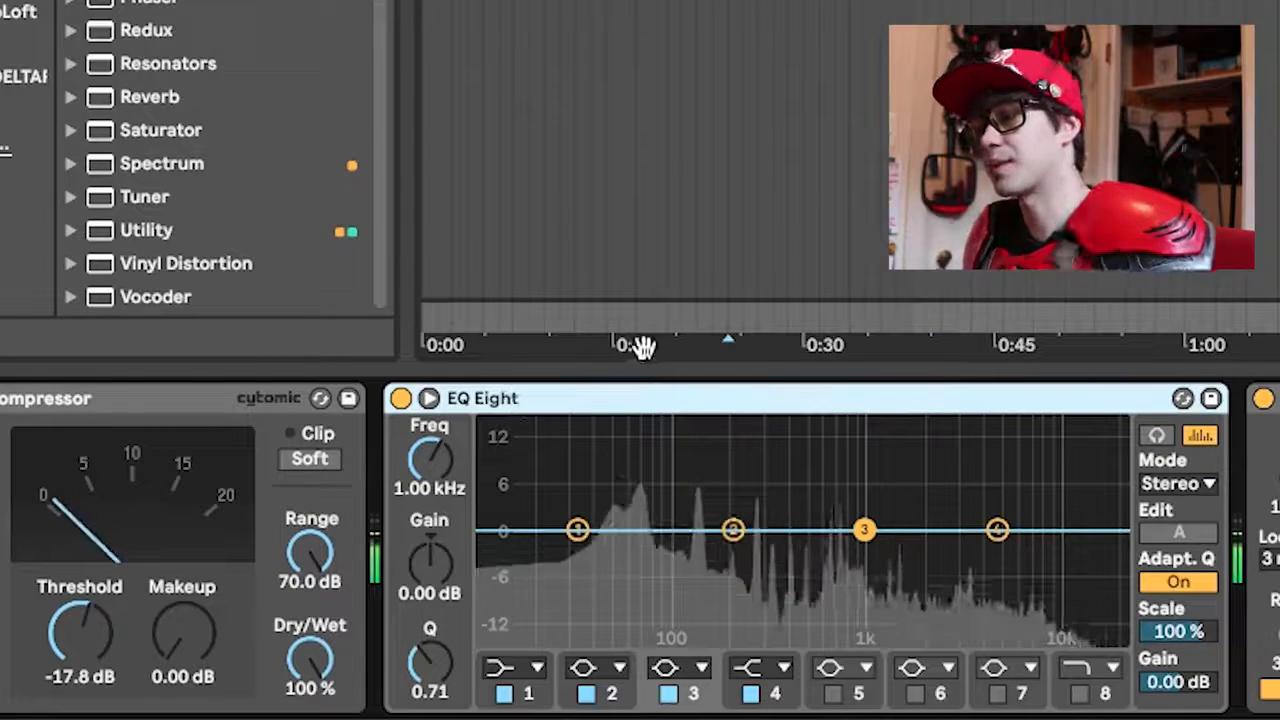
Enable oversampling on the EQ Eight
{"action": "right_click", "coordinate": [620, 399]}
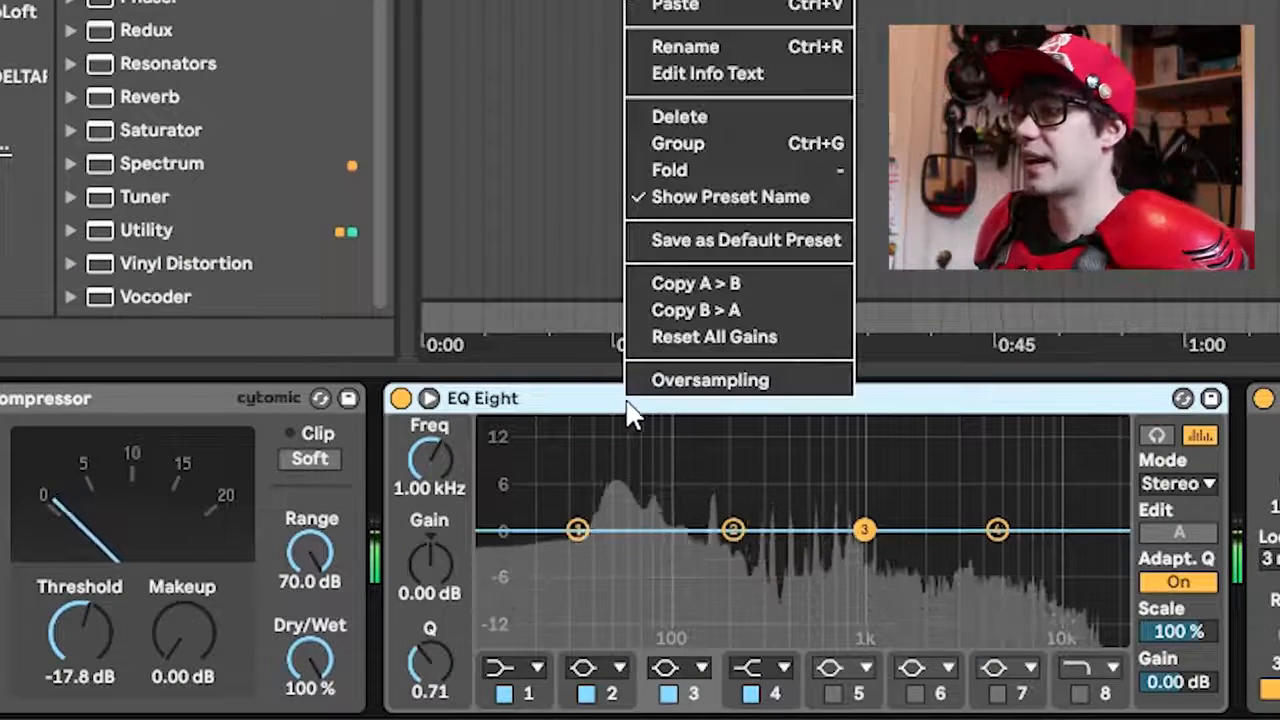
{"action": "left_click", "coordinate": [697, 390]}
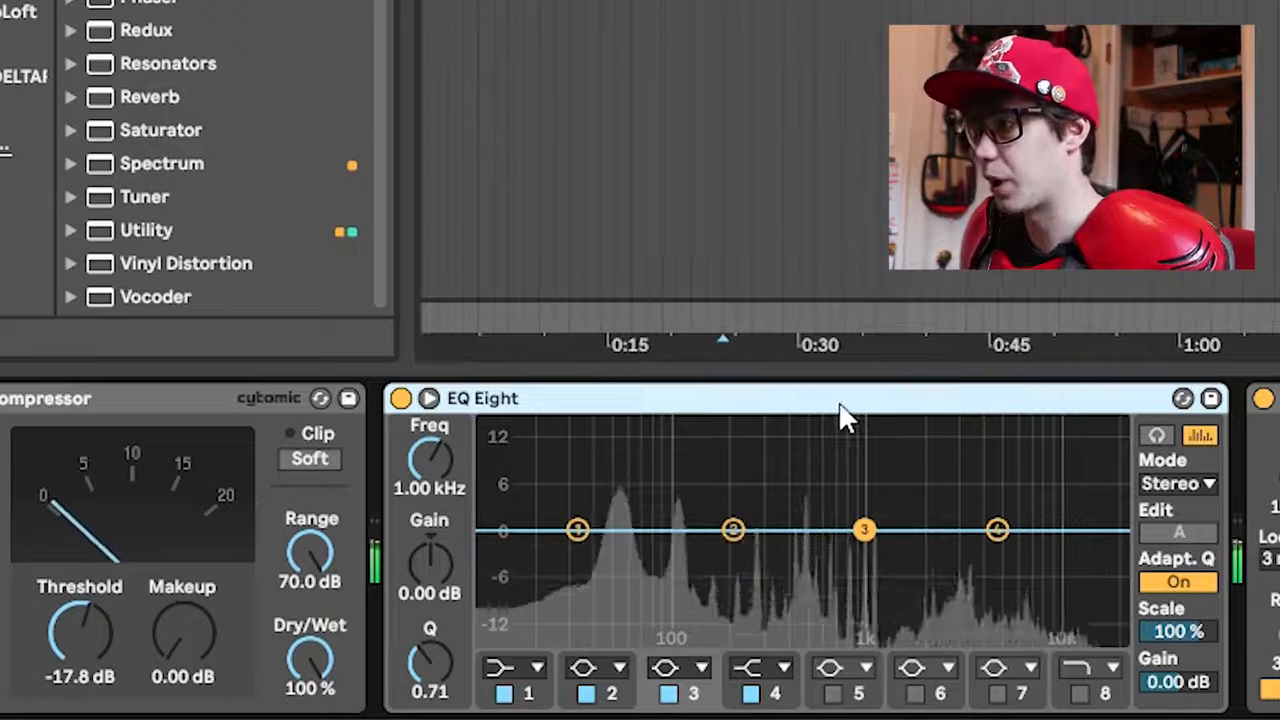
{"action": "right_click", "coordinate": [838, 401]}
{"action": "left_click", "coordinate": [877, 404]}
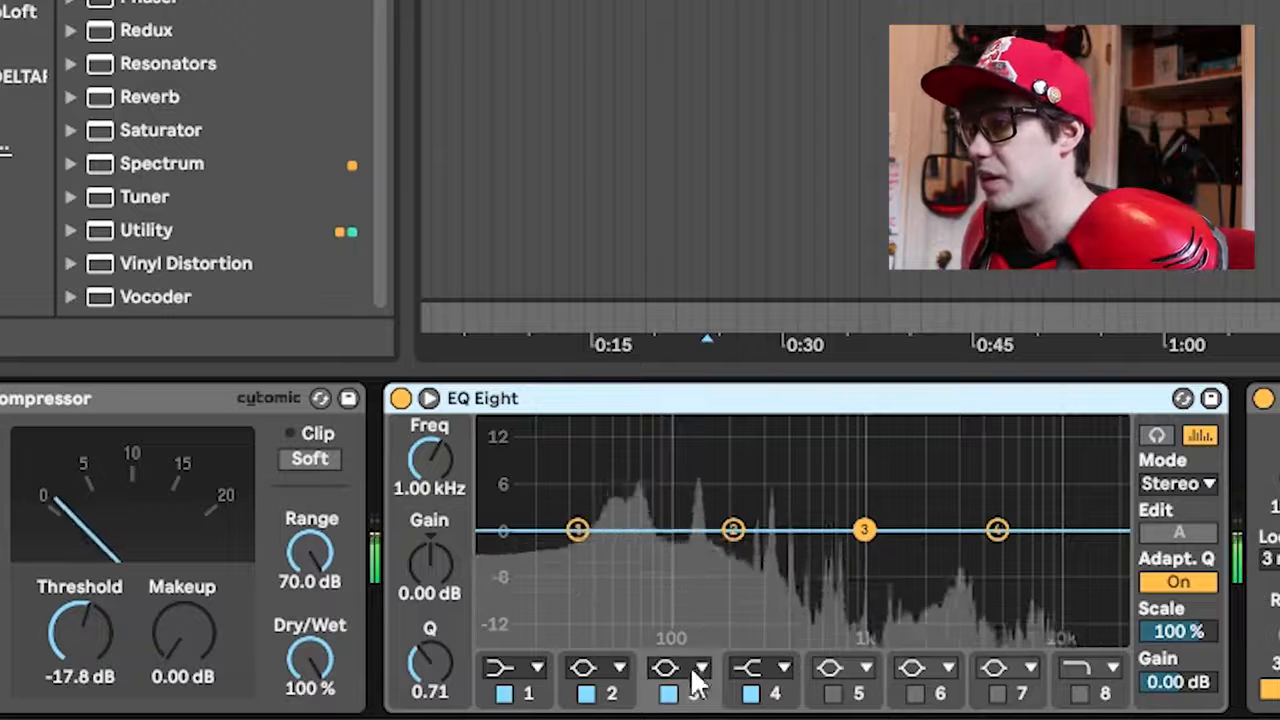
Change EQ Eight band 1 to a steep x4 low-cut filter and set its frequency to about 27.2 Hz
{"action": "left_click", "coordinate": [524, 668]}
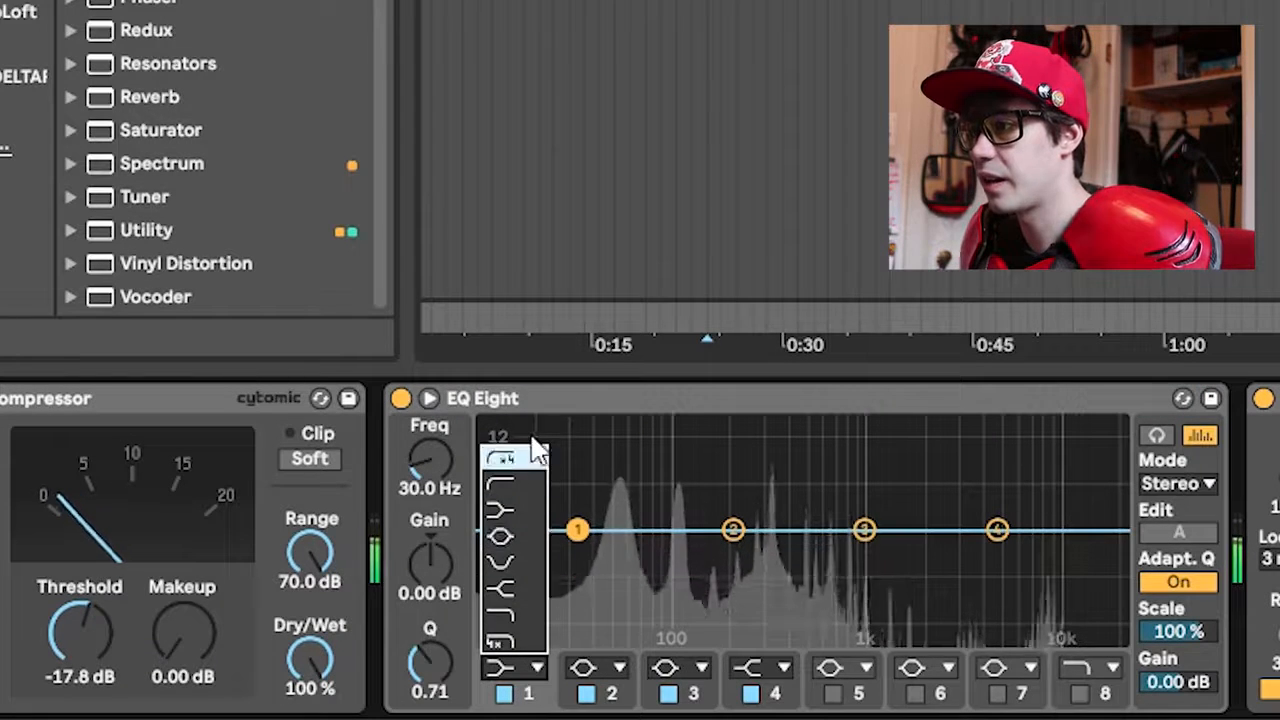
{"action": "left_click", "coordinate": [518, 459]}
{"action": "mouse_move", "coordinate": [580, 557]}
{"action": "left_mouse_down"}
{"action": "mouse_move", "coordinate": [574, 546]}
{"action": "mouse_move", "coordinate": [569, 560]}
{"action": "left_mouse_up"}
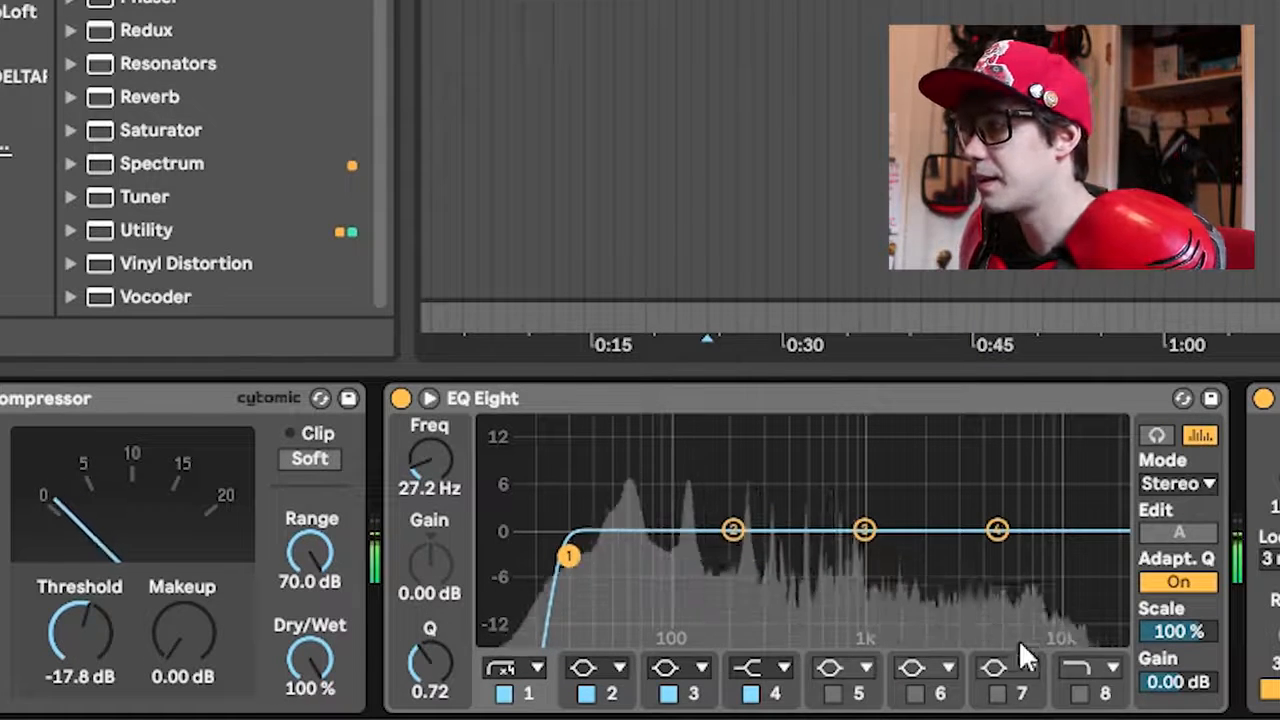
Boost EQ Eight band 3 by about 1.86 dB at 12.1 kHz and band 2 by about 1.61 dB at 1.56 kHz
{"action": "left_click_drag", "start_coordinate": [863, 530], "coordinate": [1068, 517]}
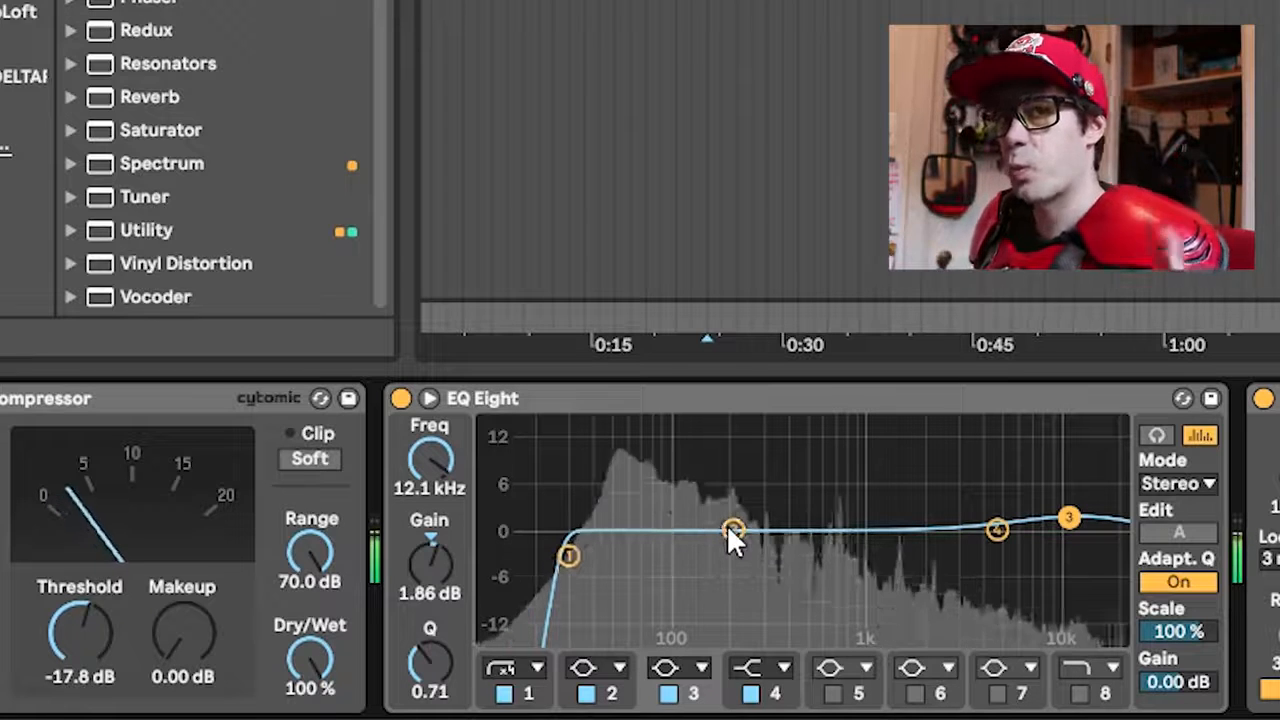
{"action": "left_click_drag", "start_coordinate": [728, 526], "coordinate": [901, 519]}
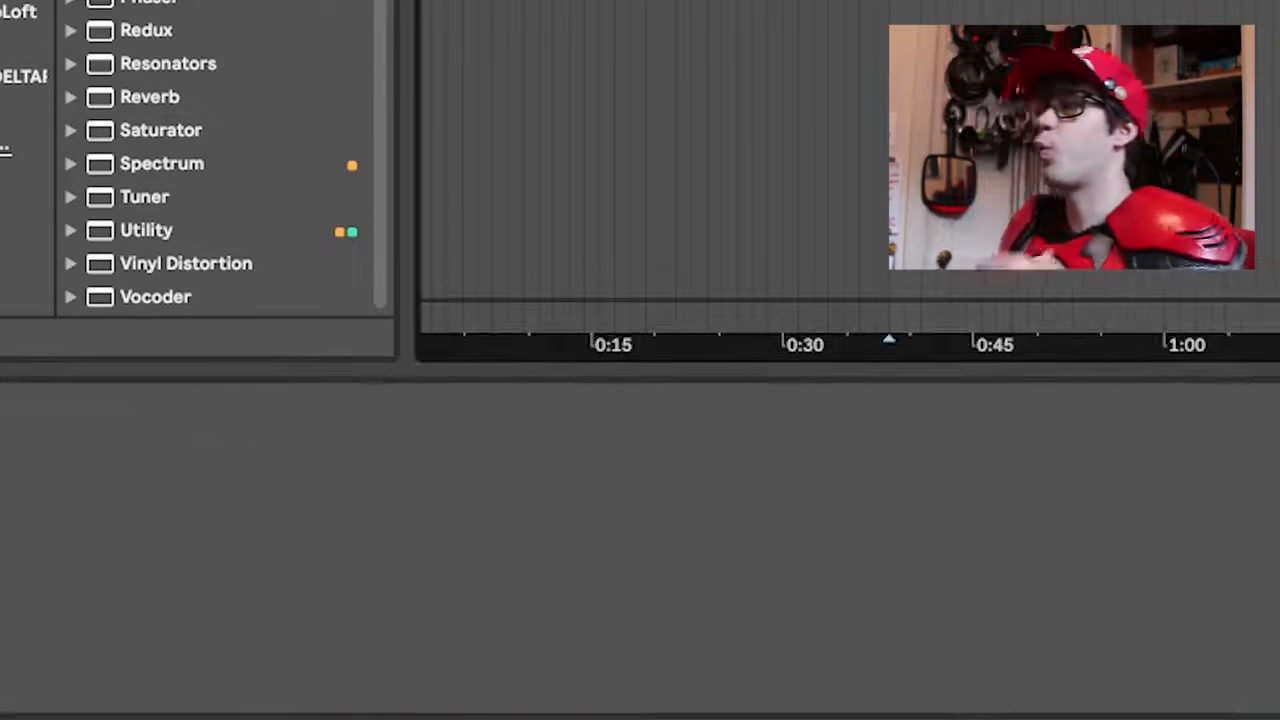
Change EQ Eight band 4 to a bell boosting the low mids near 300 Hz and play from about 0:40
{"action": "left_click", "coordinate": [903, 320]}
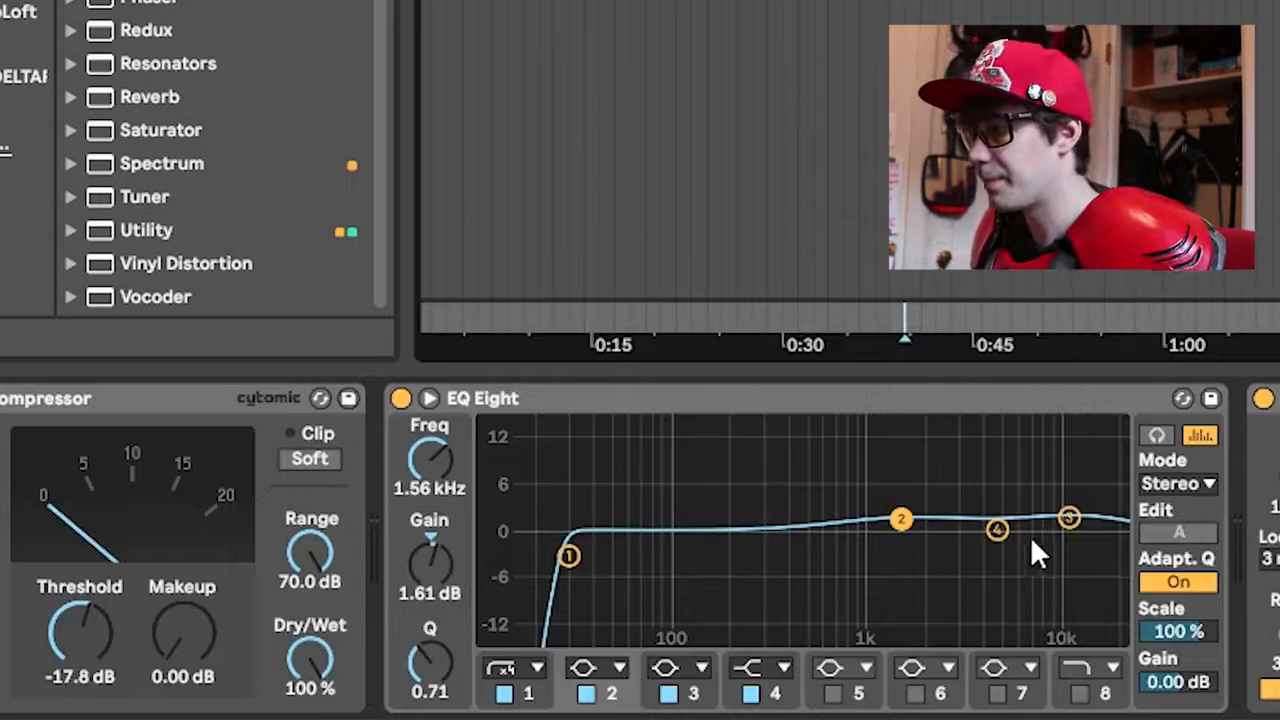
{"action": "left_click_drag", "start_coordinate": [997, 528], "coordinate": [676, 505]}
{"action": "left_click", "coordinate": [778, 672]}
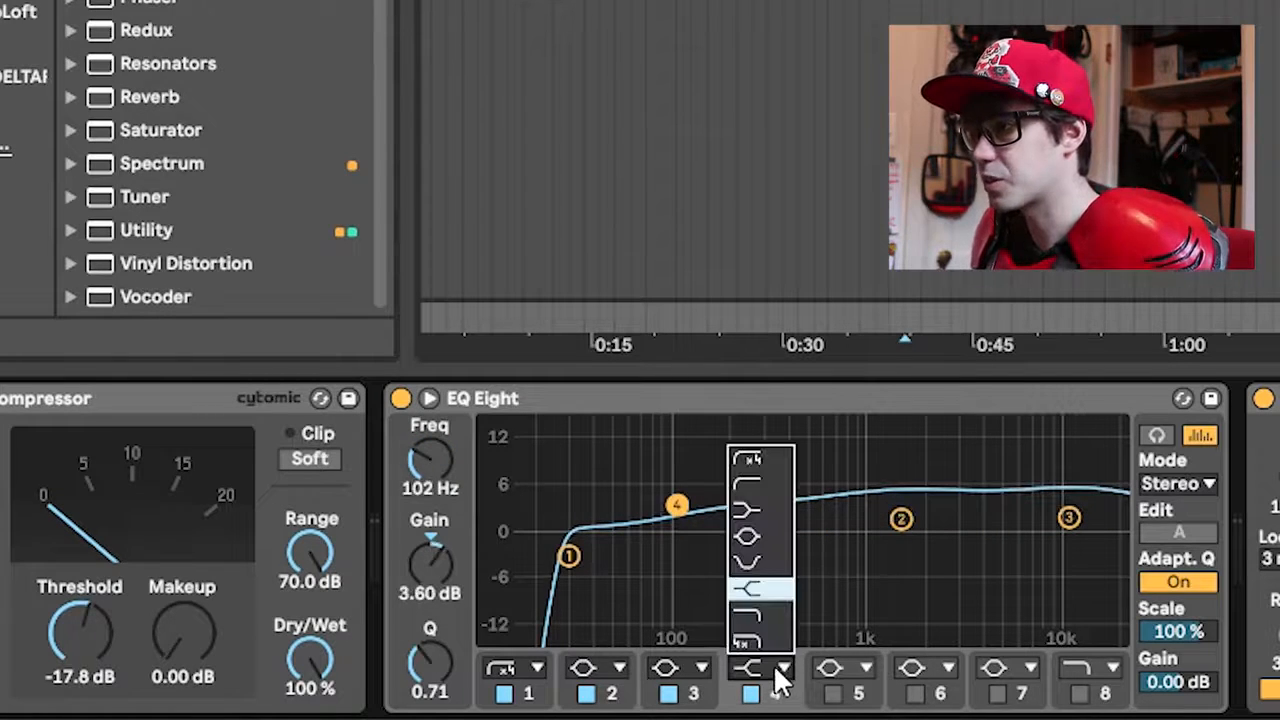
{"action": "left_click", "coordinate": [772, 536]}
{"action": "left_click_drag", "start_coordinate": [676, 504], "coordinate": [763, 483]}
{"action": "key", "text": "space"}
Try band 4 cuts of about -4.34 dB at 316 Hz and -1.12 dB at 445 Hz, and switch the band off
{"action": "left_click_drag", "start_coordinate": [767, 516], "coordinate": [769, 531]}
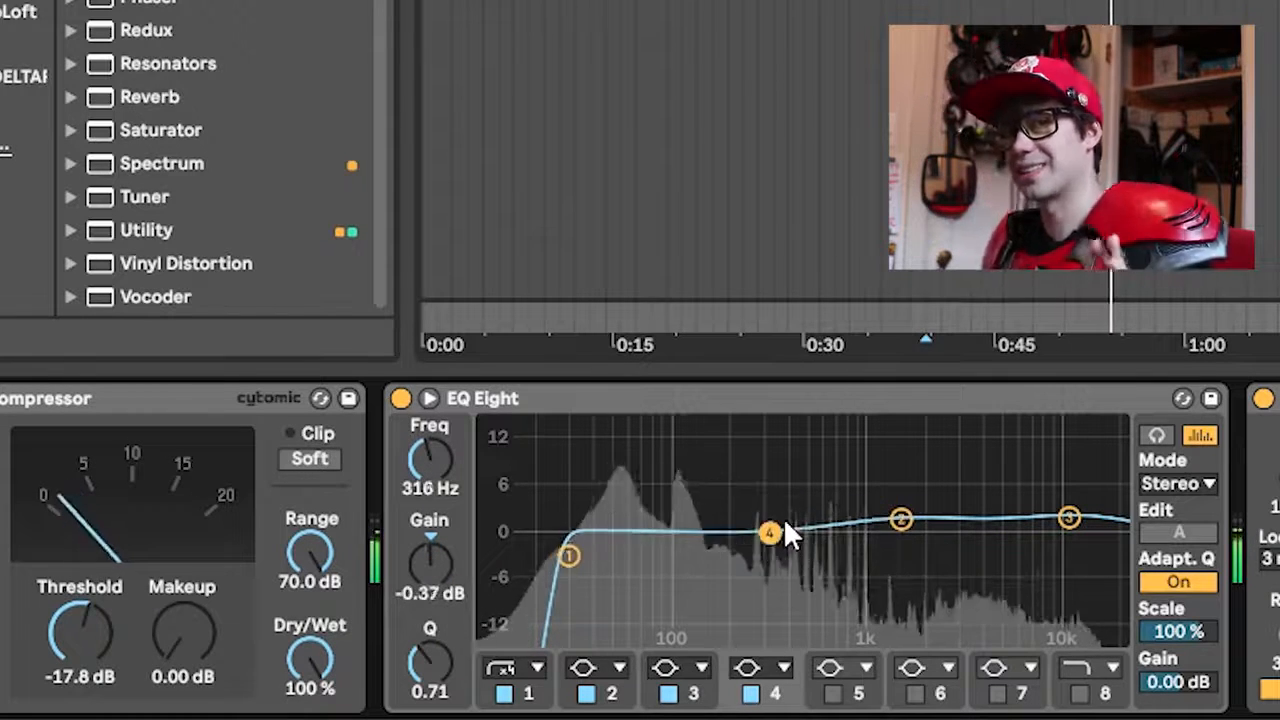
{"action": "left_click_drag", "start_coordinate": [772, 531], "coordinate": [770, 559]}
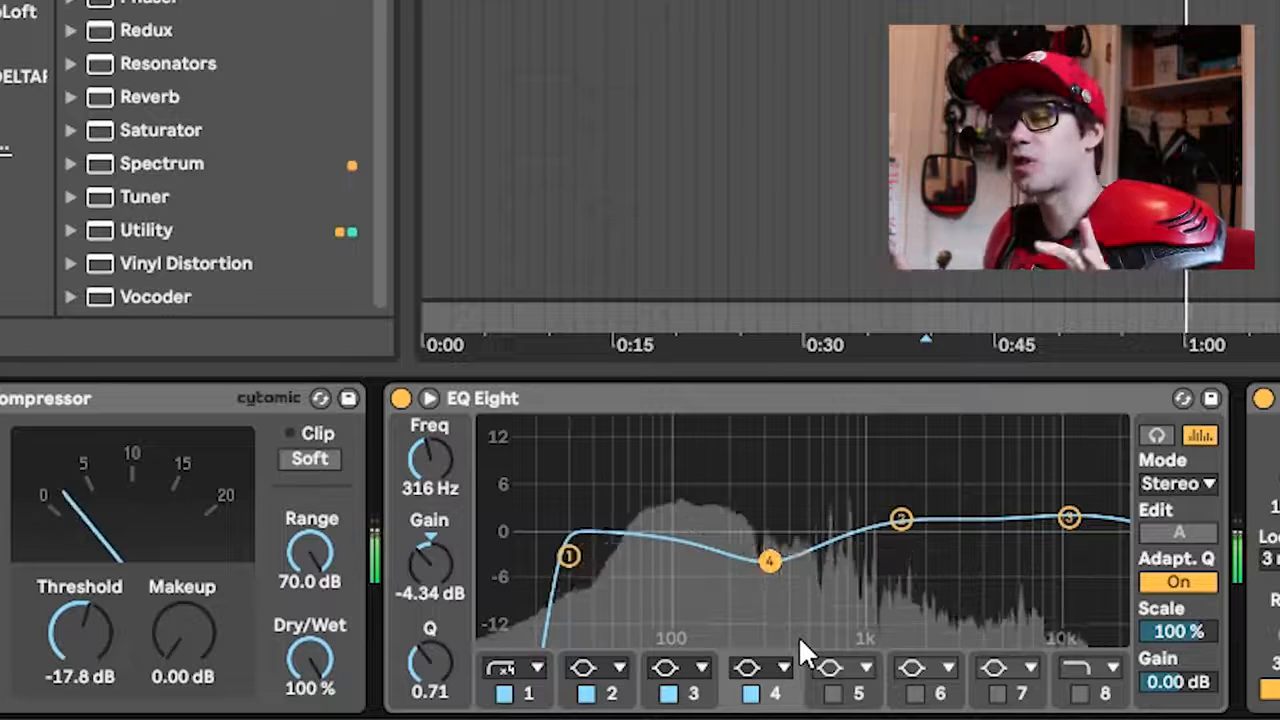
{"action": "left_click_drag", "start_coordinate": [774, 552], "coordinate": [797, 538]}
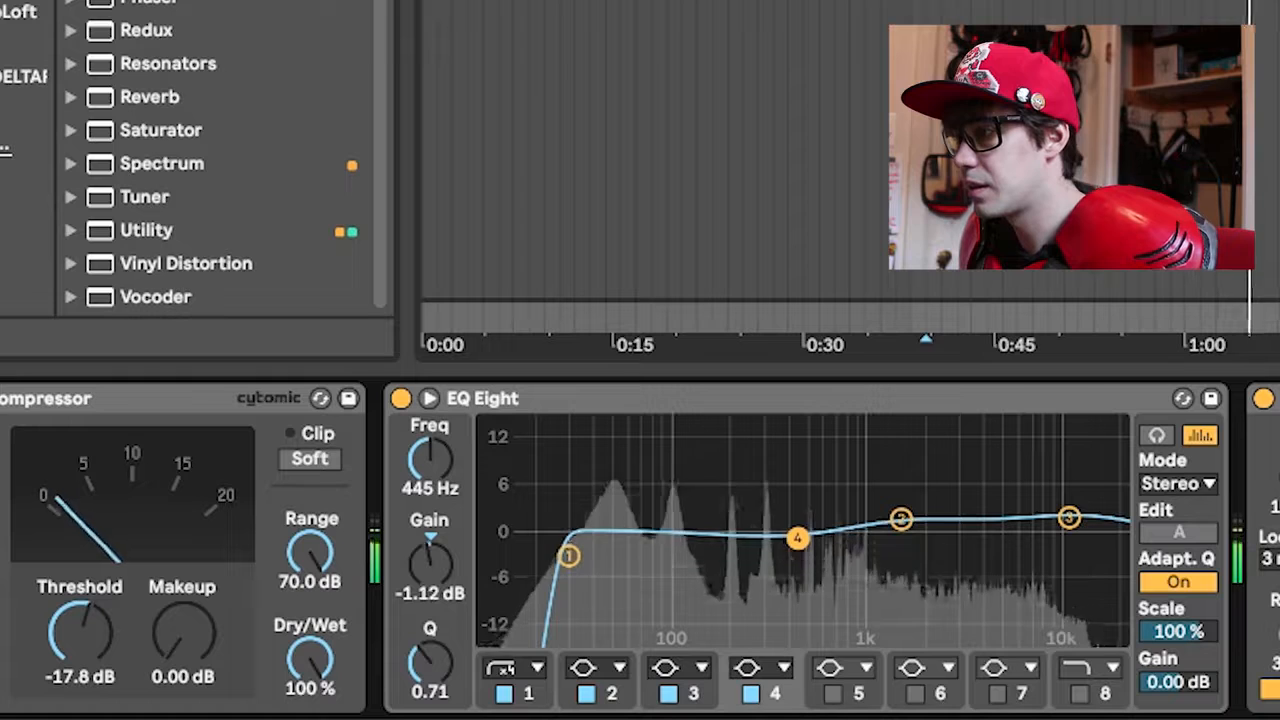
{"action": "left_click", "coordinate": [750, 693]}
Try a narrow Q of 4.08 on EQ Eight band 2 and widen it to 1.09
{"action": "left_click", "coordinate": [899, 520]}
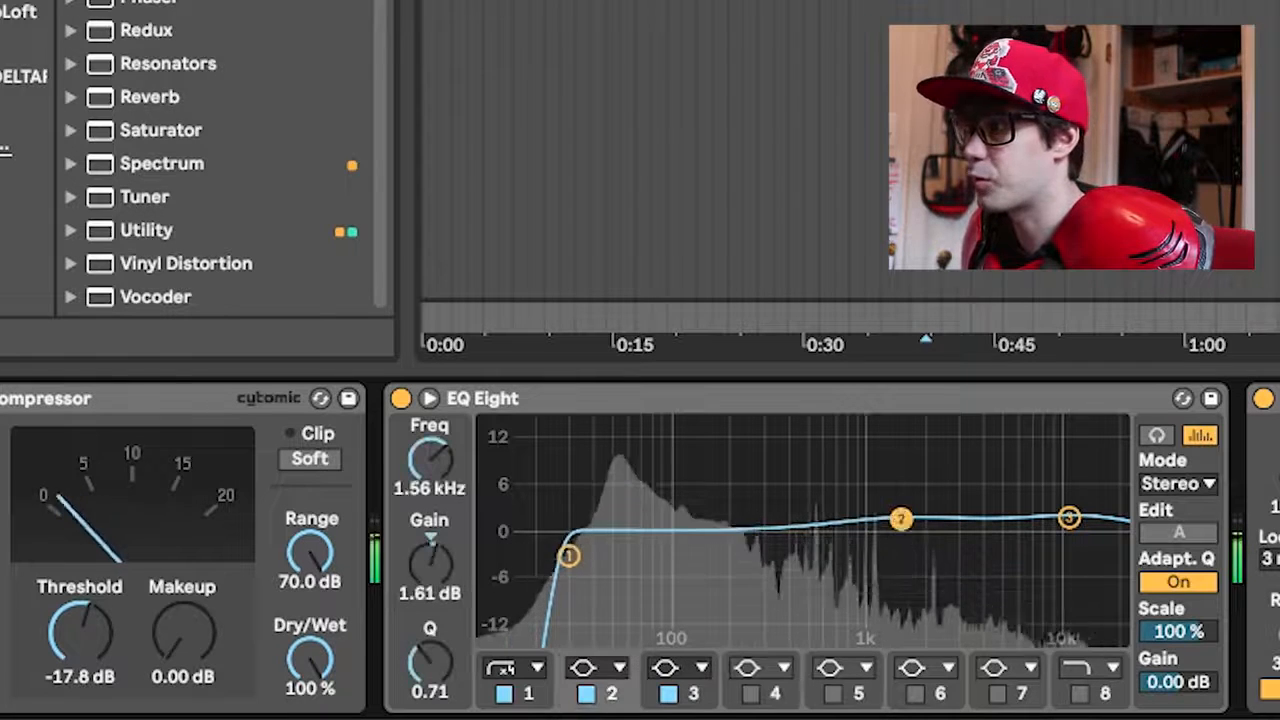
{"action": "left_click_drag", "start_coordinate": [430, 662], "coordinate": [430, 598]}
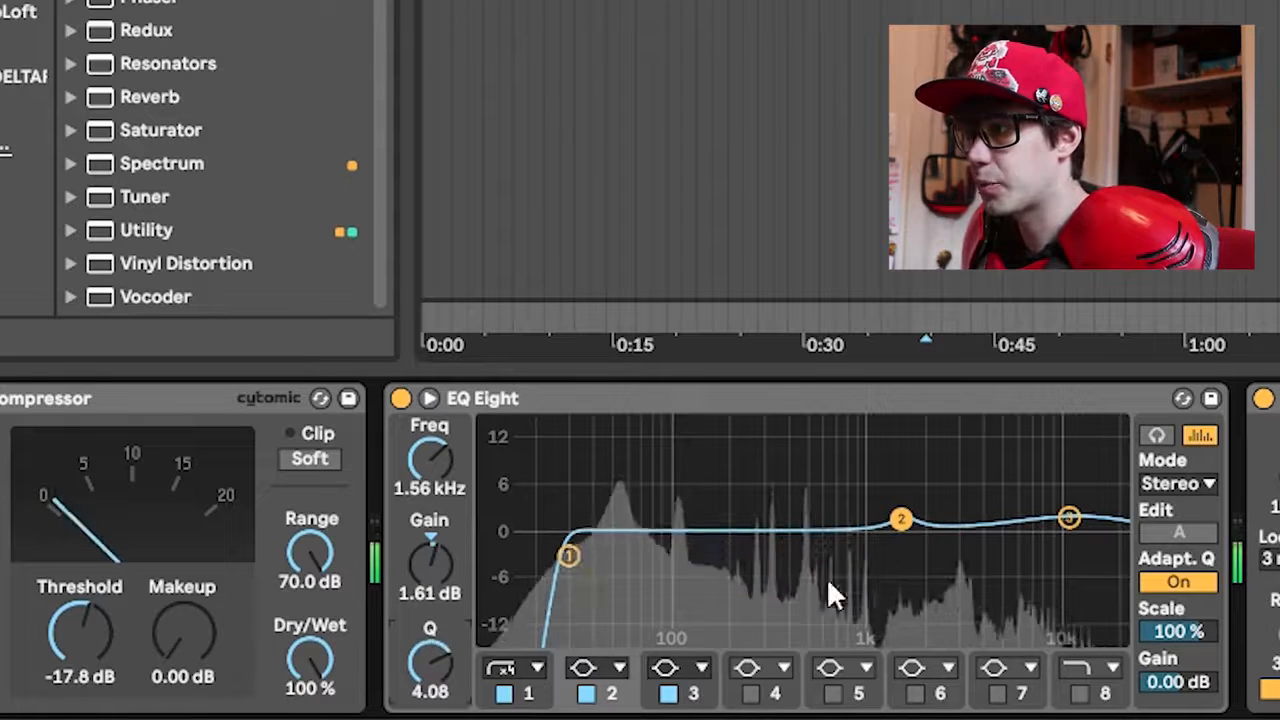
{"action": "mouse_move", "coordinate": [434, 662]}
{"action": "left_mouse_down"}
{"action": "mouse_move", "coordinate": [434, 718]}
{"action": "mouse_move", "coordinate": [434, 648]}
{"action": "mouse_move", "coordinate": [434, 683]}
{"action": "left_mouse_up"}
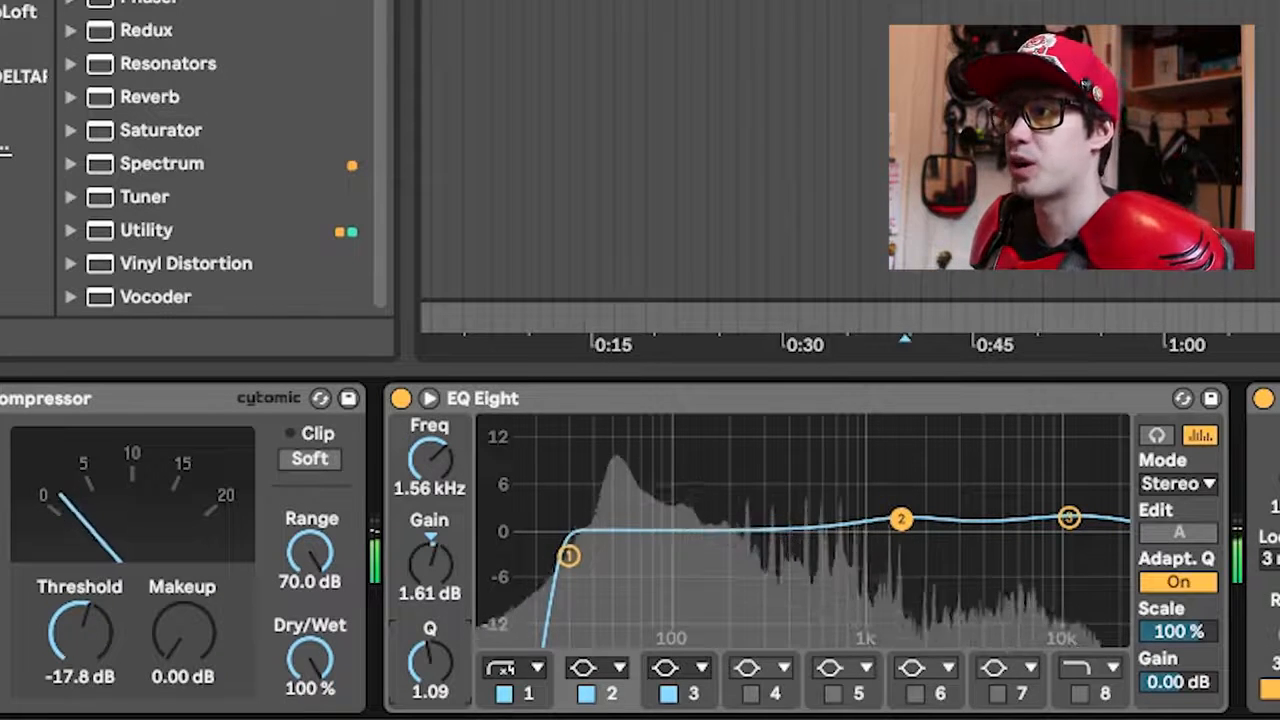
Insert Multiband Dynamics between the Glue Compressor and EQ Eight, stop playback, and select the EQ Eight
{"action": "left_click_drag", "start_coordinate": [340, 405], "coordinate": [390, 505]}
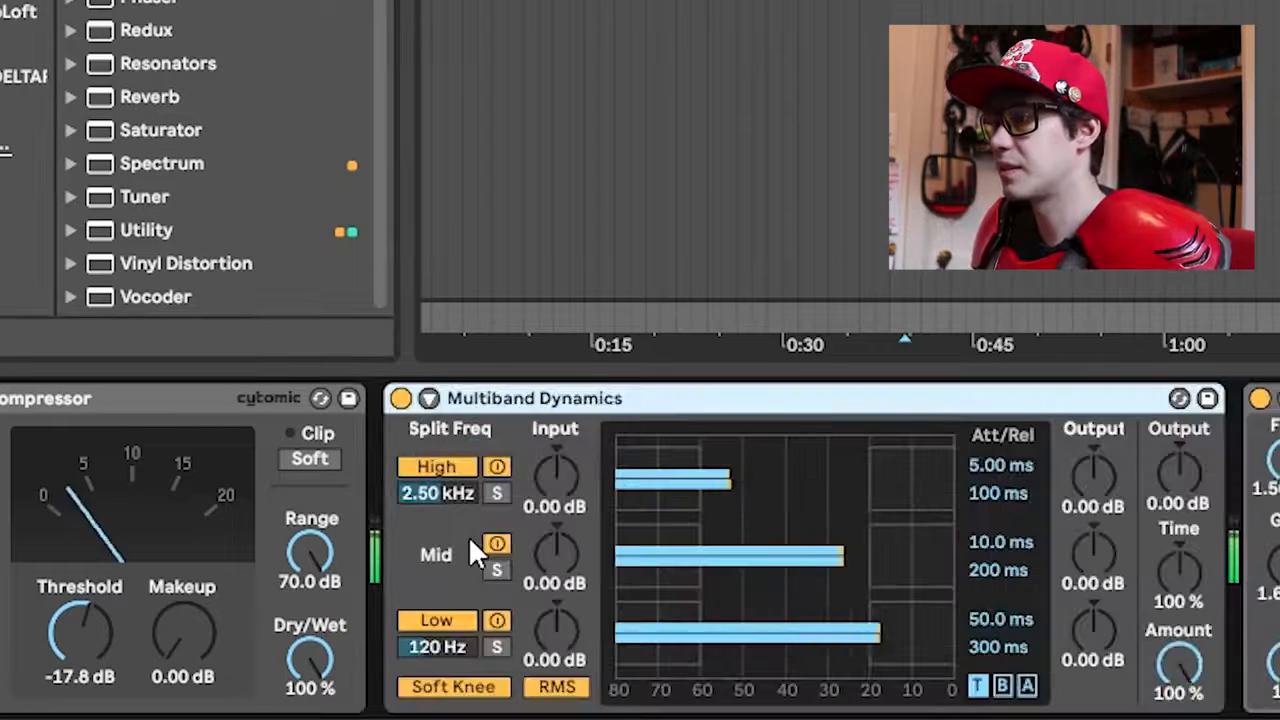
{"action": "key", "text": "space"}
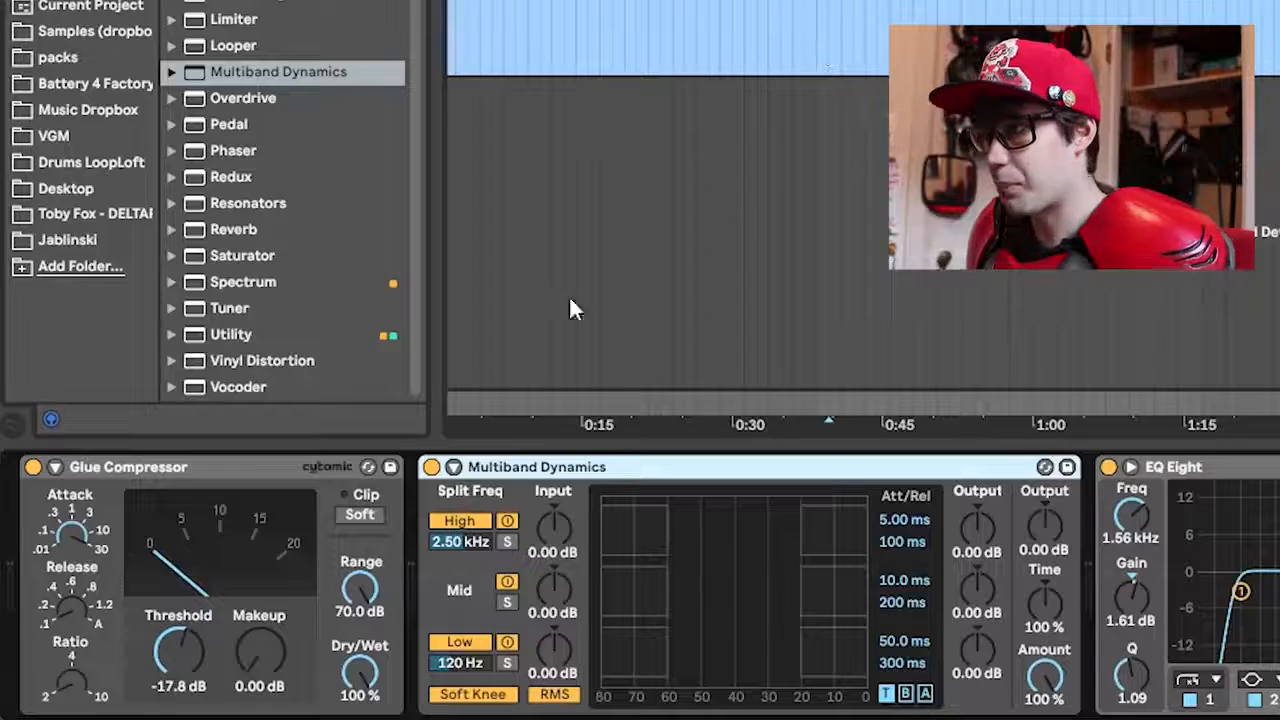
{"action": "left_click", "coordinate": [225, 470]}
{"action": "left_click", "coordinate": [1220, 470]}
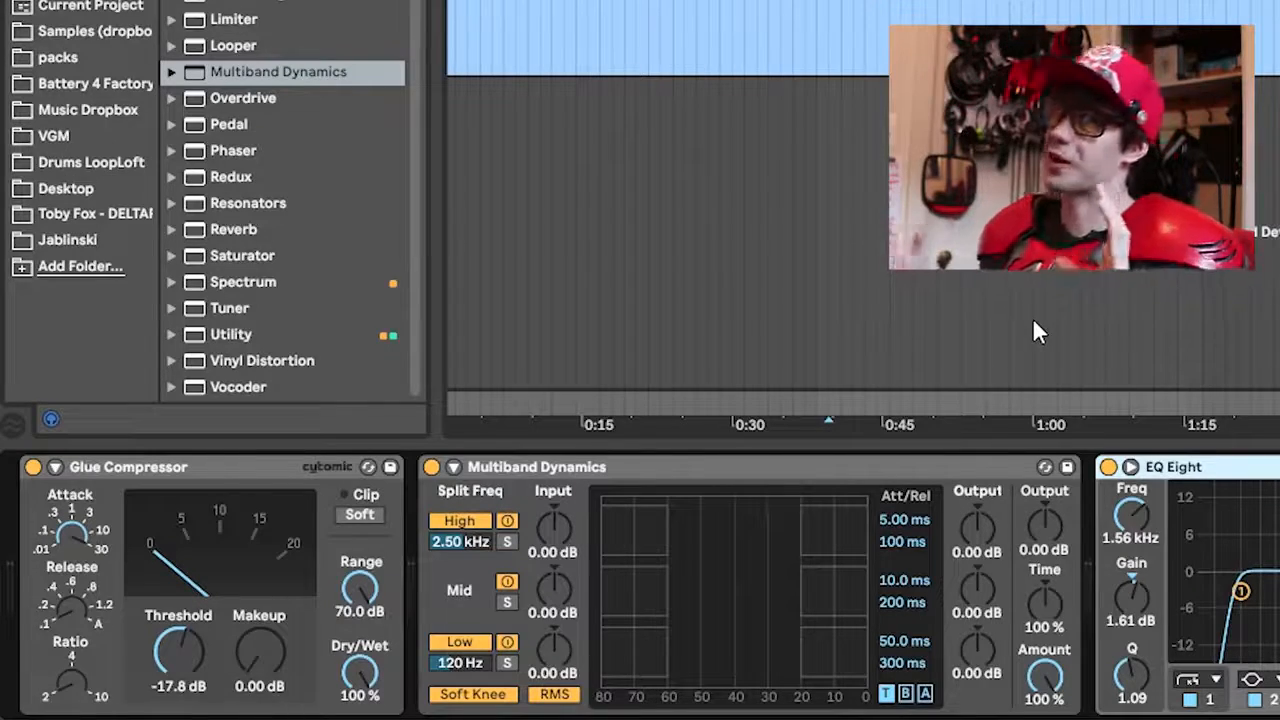
Play the track and work on the low band in Multiband Dynamics, trying an input gain of 6.40 dB and reducing it
{"action": "left_click", "coordinate": [503, 468]}
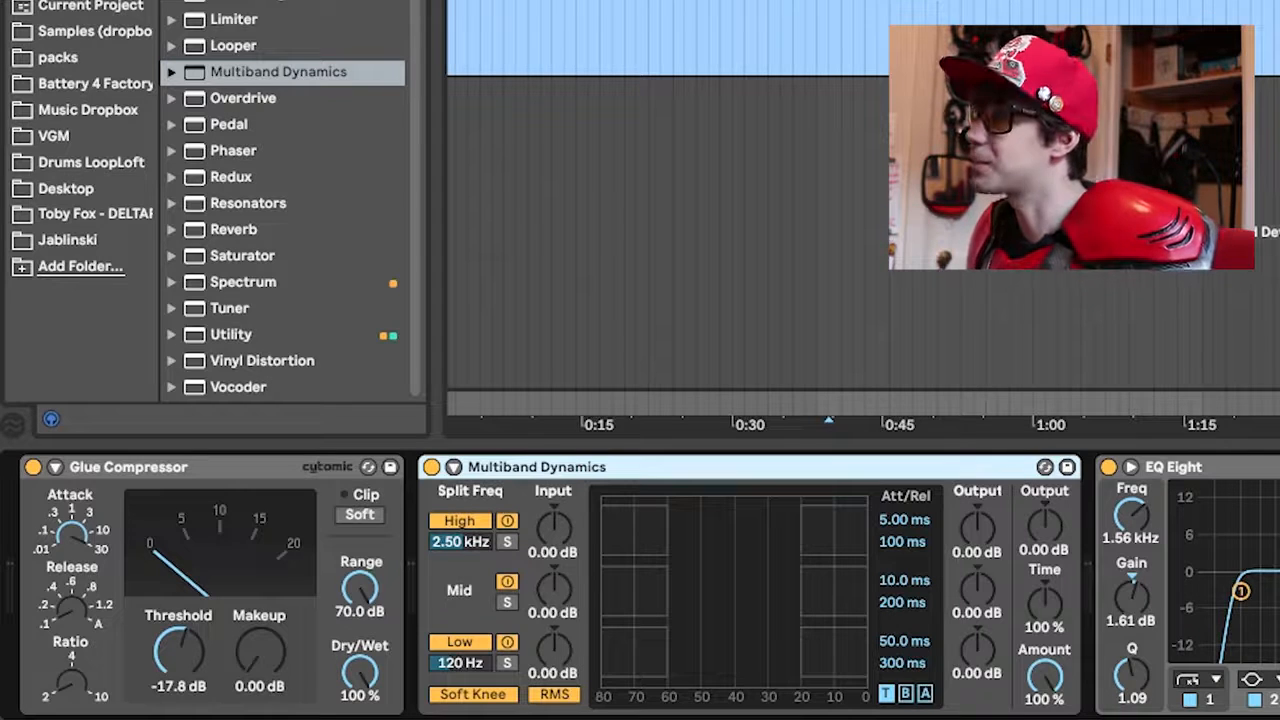
{"action": "key", "text": "space"}
{"action": "left_click", "coordinate": [844, 401]}
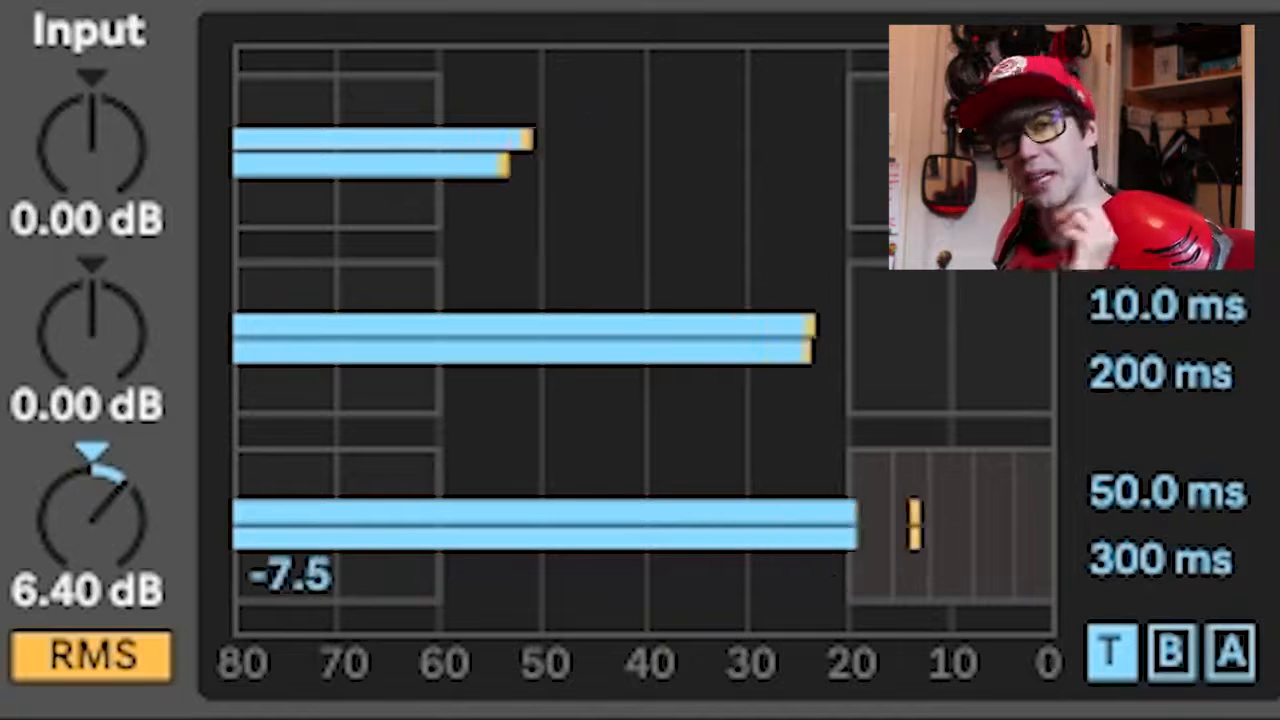
{"action": "left_click_drag", "start_coordinate": [60, 555], "coordinate": [60, 585]}
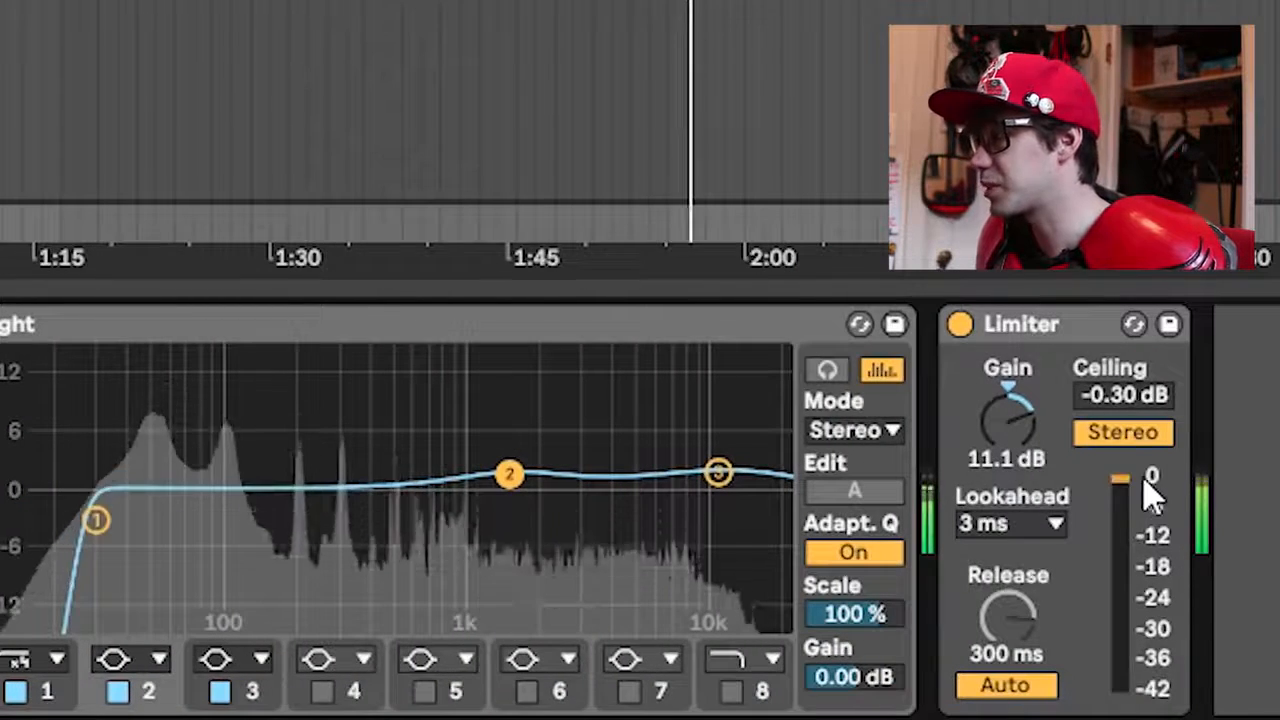
Raise the Limiter's gain to 13.0 dB and play from about 0:45 with the EQ Eight selected
{"action": "left_click_drag", "start_coordinate": [1007, 422], "coordinate": [1007, 400]}
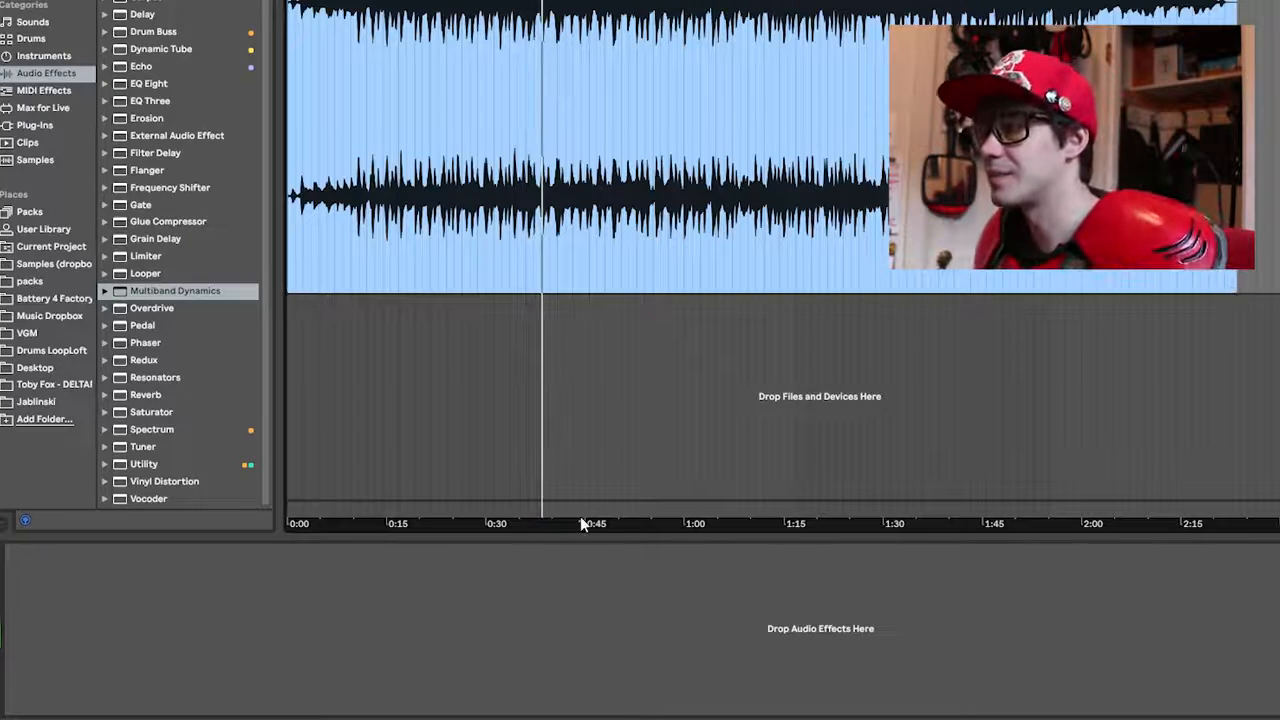
{"action": "left_click", "coordinate": [581, 511]}
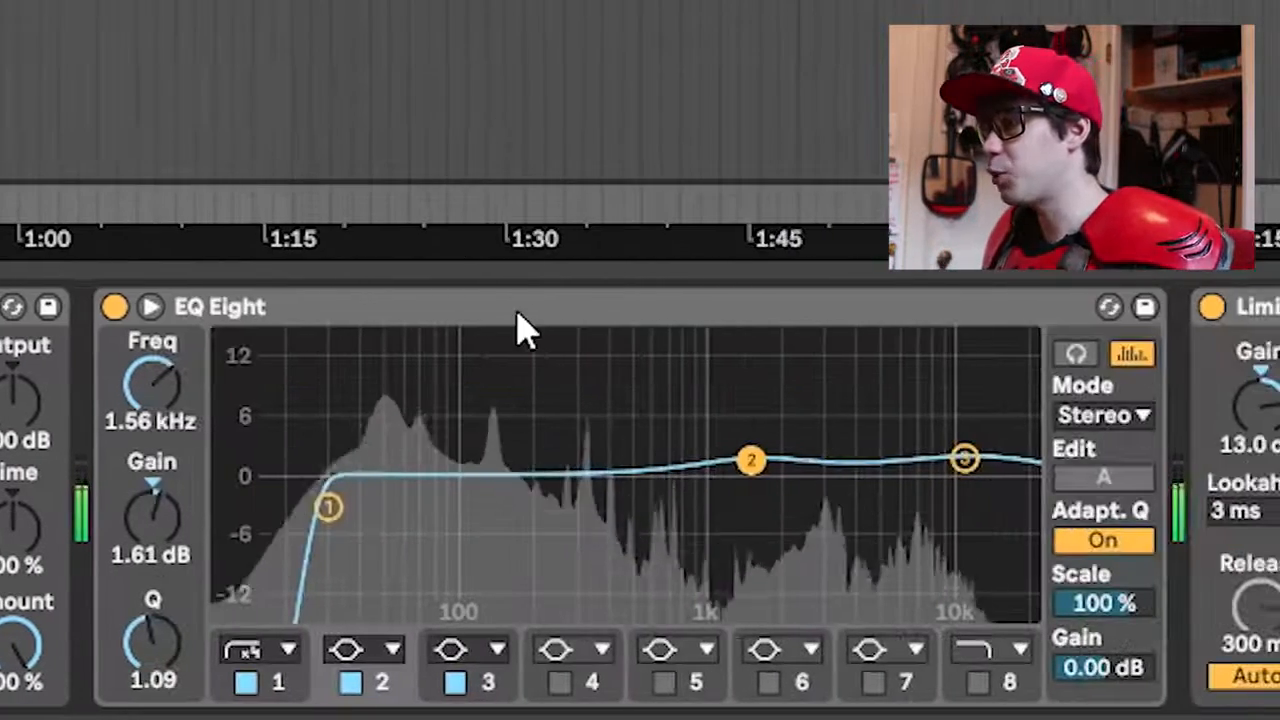
{"action": "right_click", "coordinate": [532, 316]}
{"action": "left_click", "coordinate": [890, 320]}
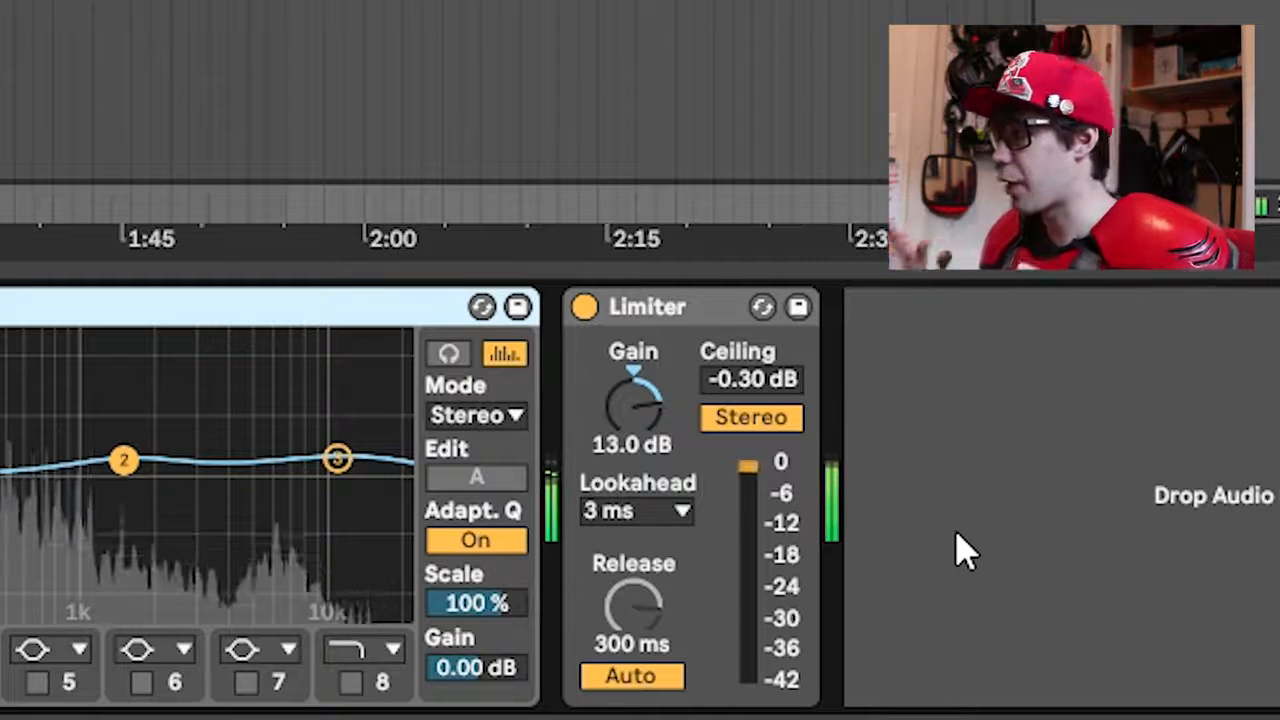
Set the Limiter's ceiling to -0.70 dB
{"action": "left_click", "coordinate": [775, 390]}
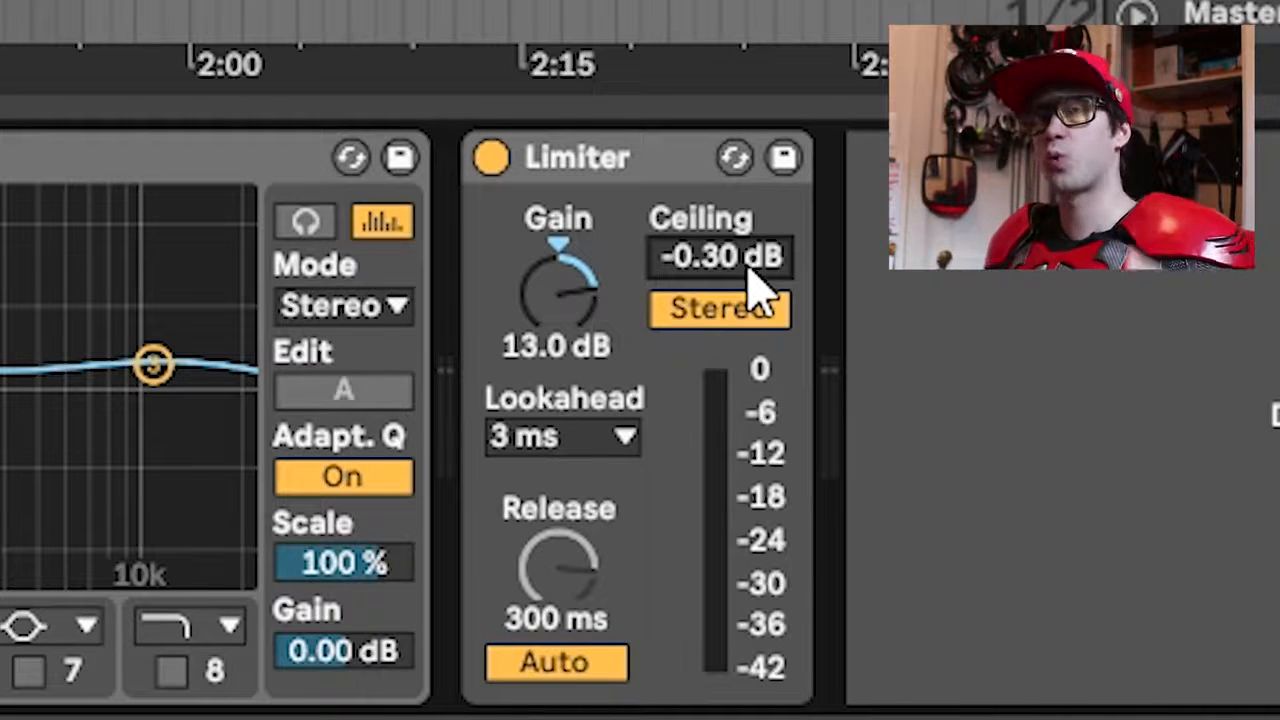
{"action": "type", "text": "-.7"}
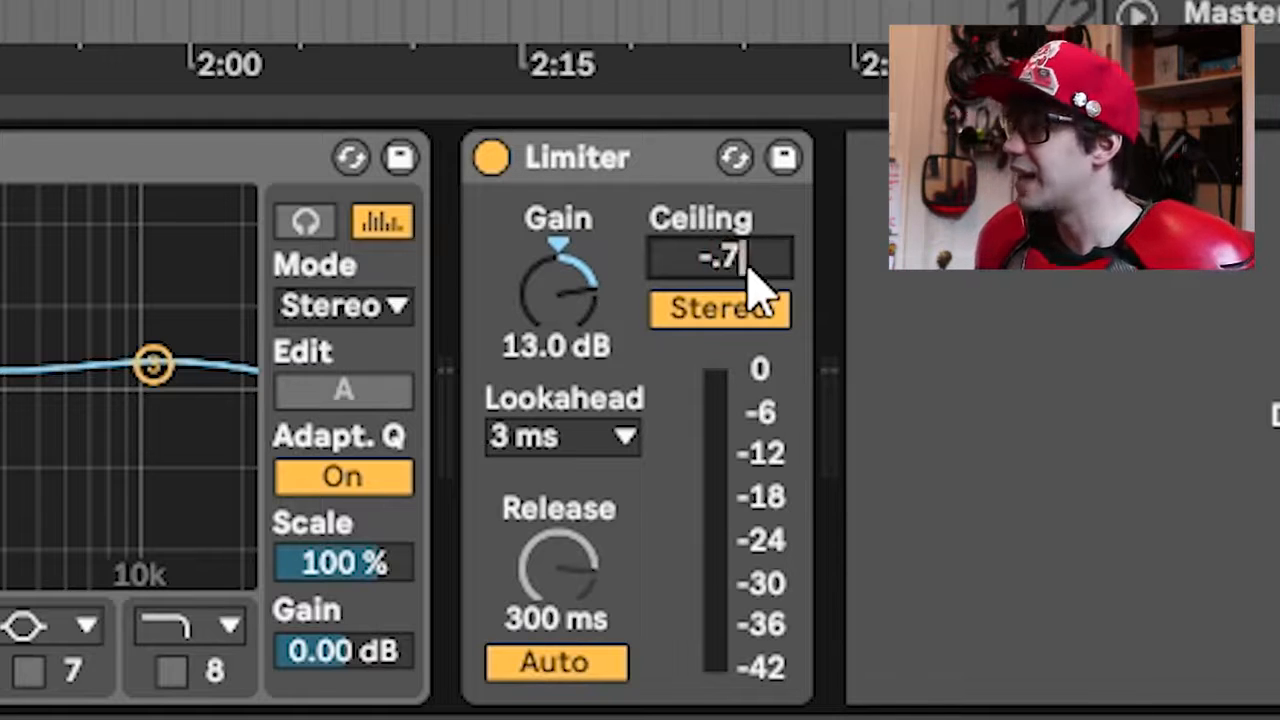
{"action": "key", "text": "Return"}
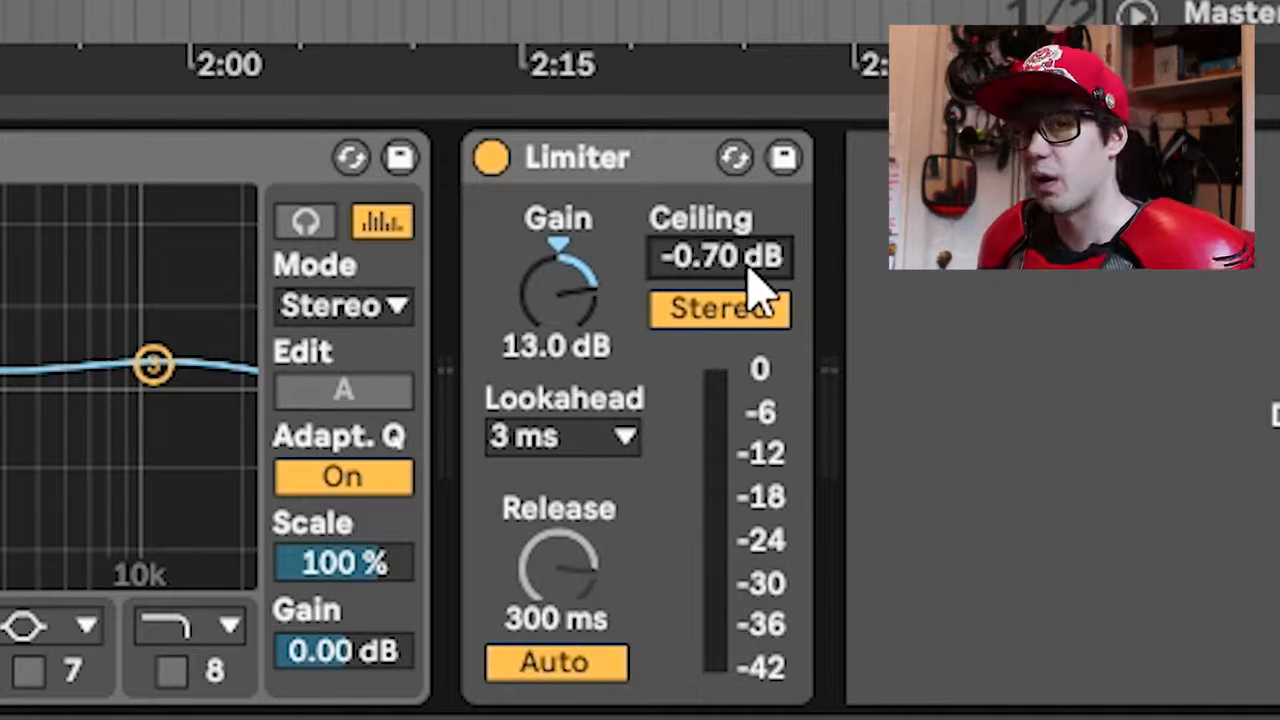